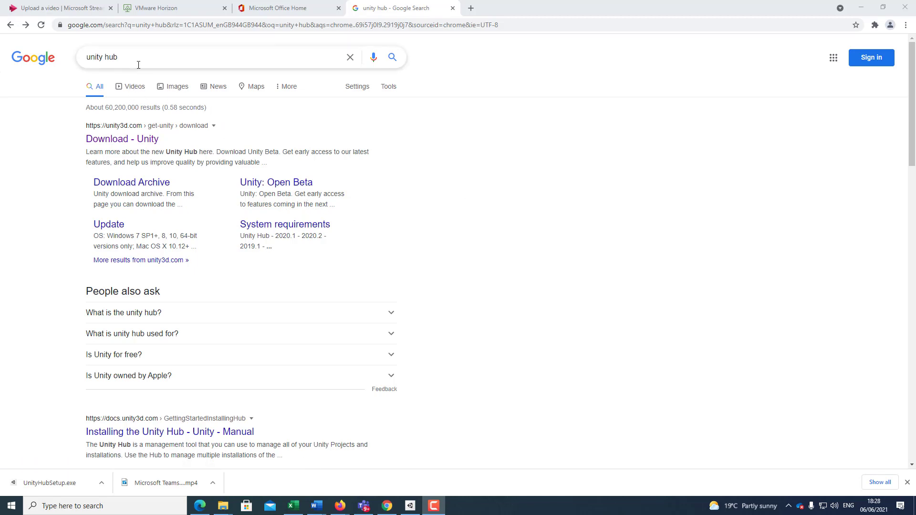
- Open the 'Download - Unity' result to reach unity3d.com/get-unity/download
click(107, 140)
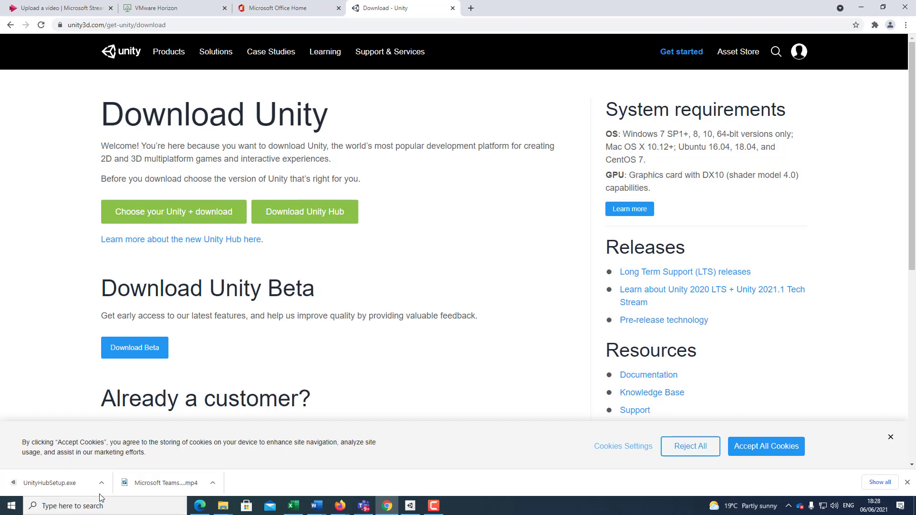
- Run UnityHubSetup.exe, agree to its licence, cancel the install, and minimise Chrome to reveal Unity Hub
click(47, 483)
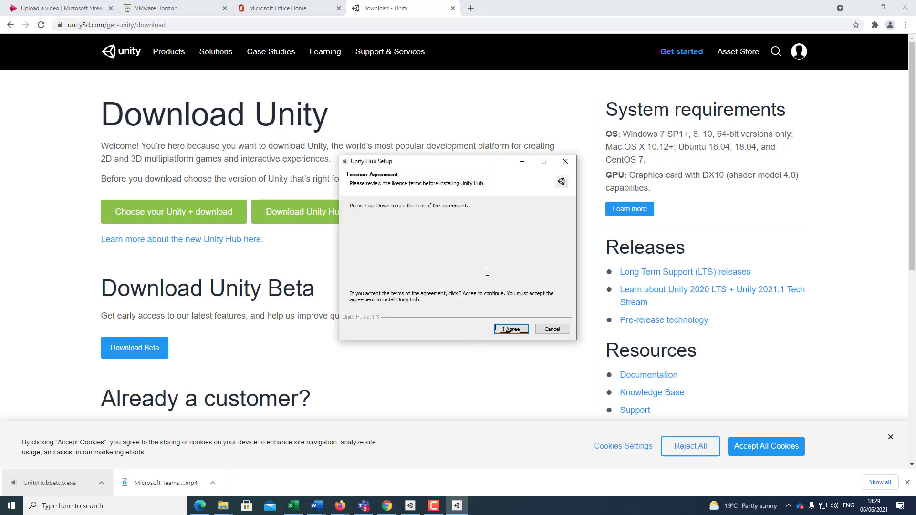
click(520, 328)
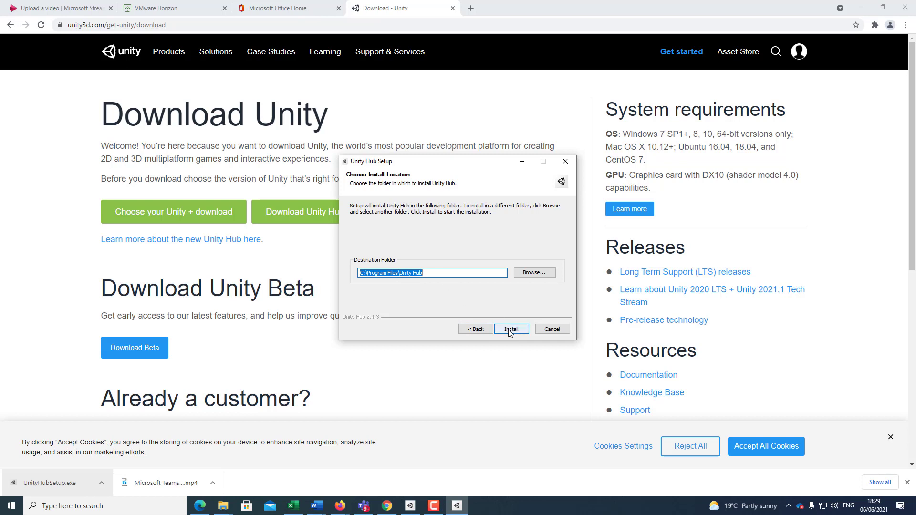
click(549, 330)
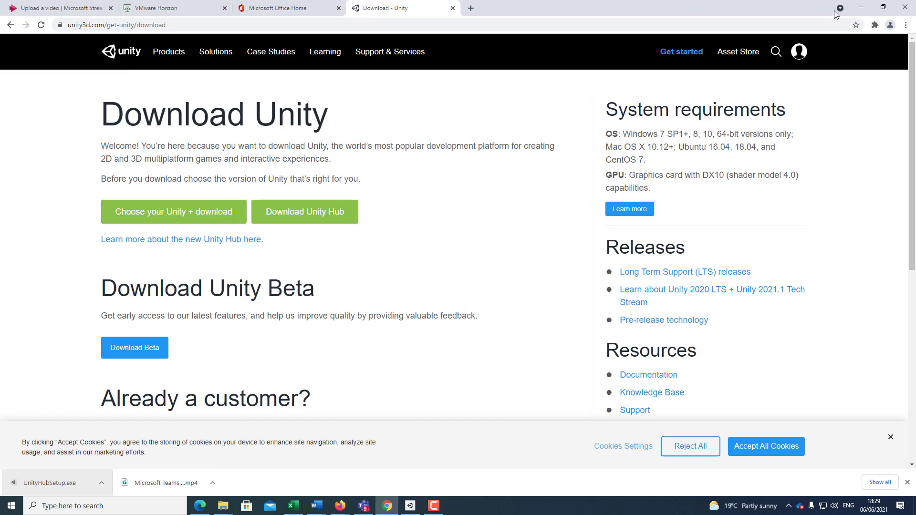
click(861, 7)
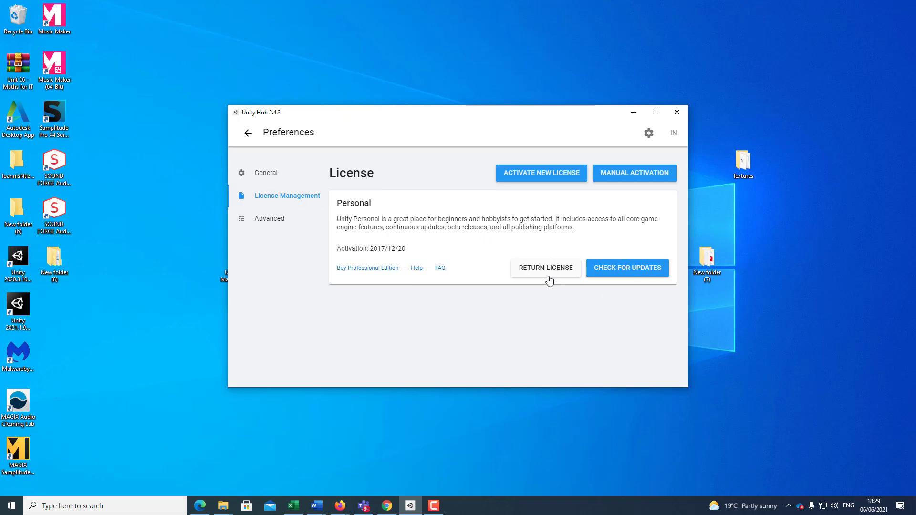
- Request a new Unity Personal licence for non-professional use and submit the activation
click(540, 180)
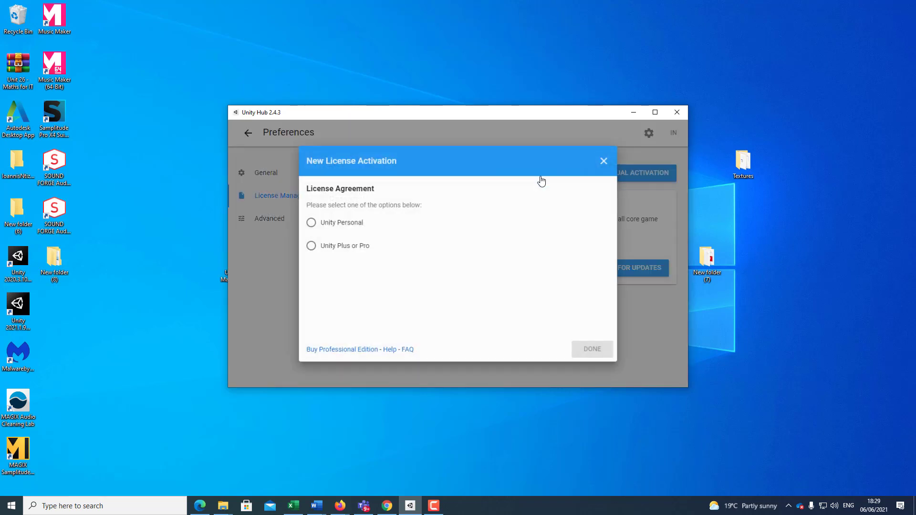
click(319, 222)
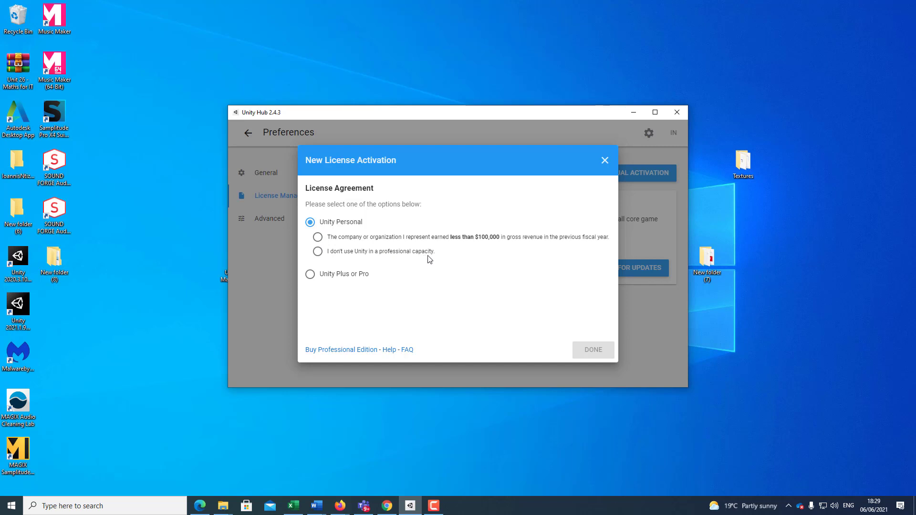
click(328, 237)
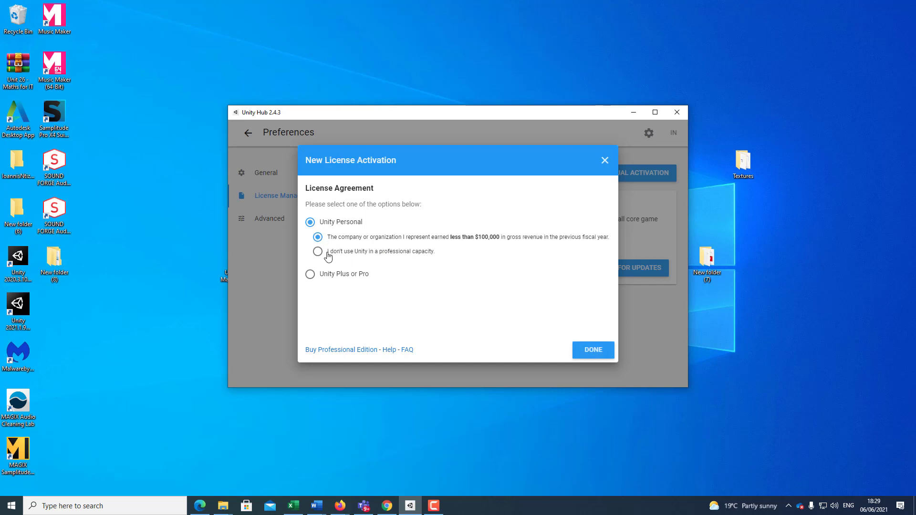
click(311, 274)
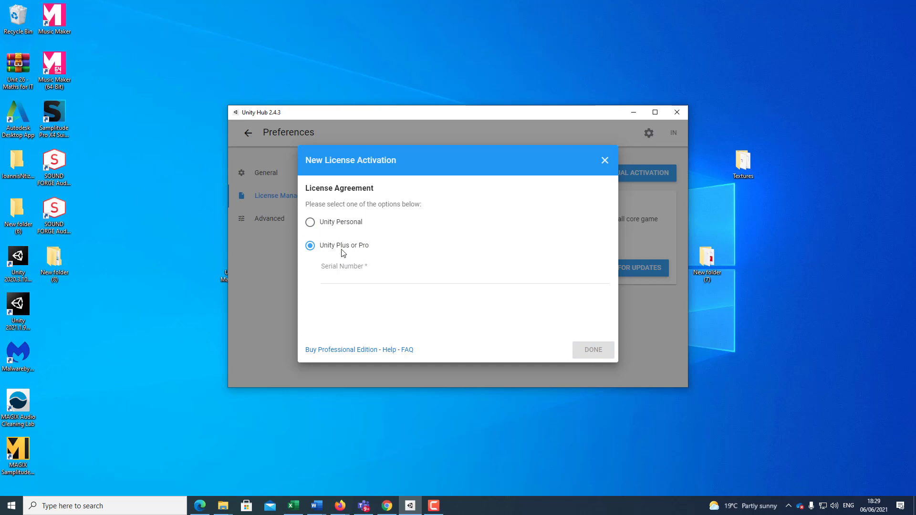
click(312, 223)
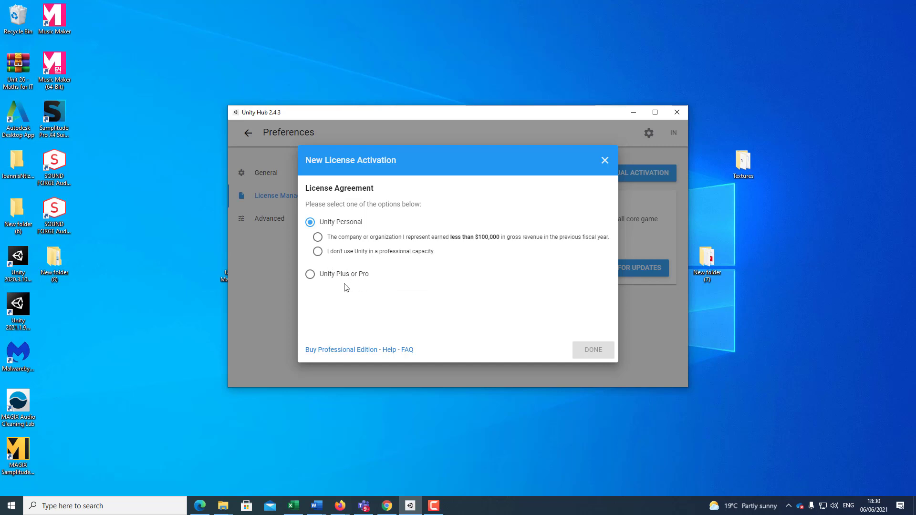
click(318, 252)
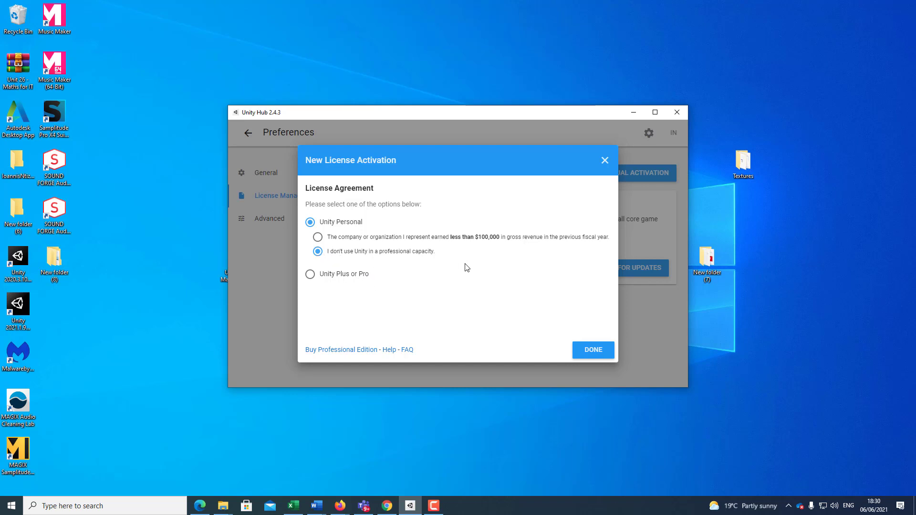
click(587, 350)
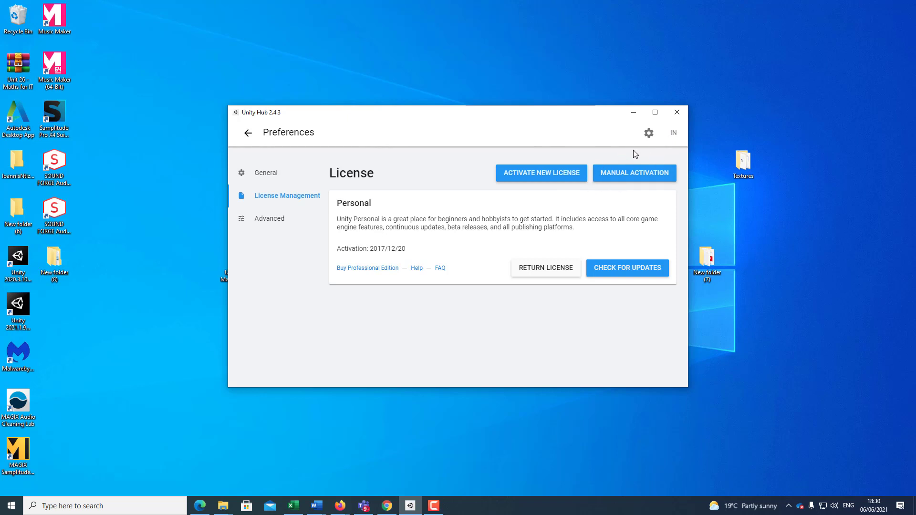
- Start manual activation and save the licence request into a new Desktop folder, New folder (9)
click(673, 134)
click(622, 176)
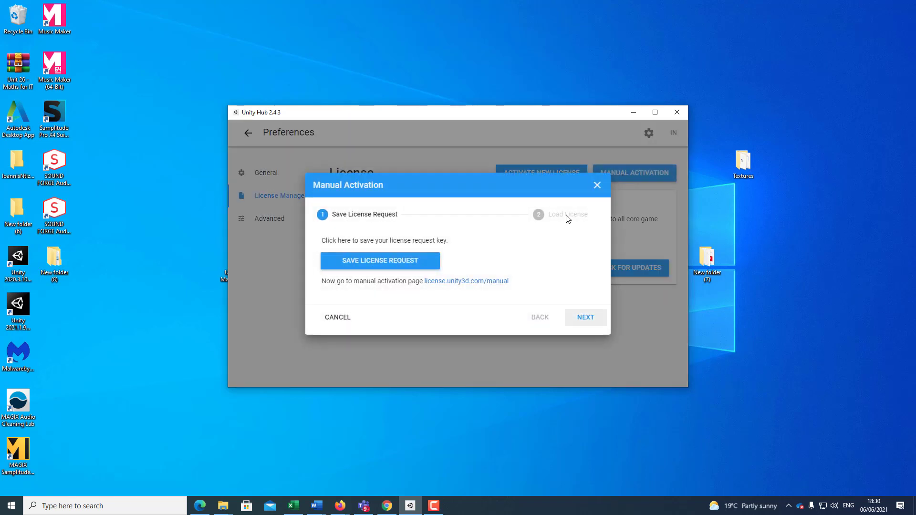
click(364, 263)
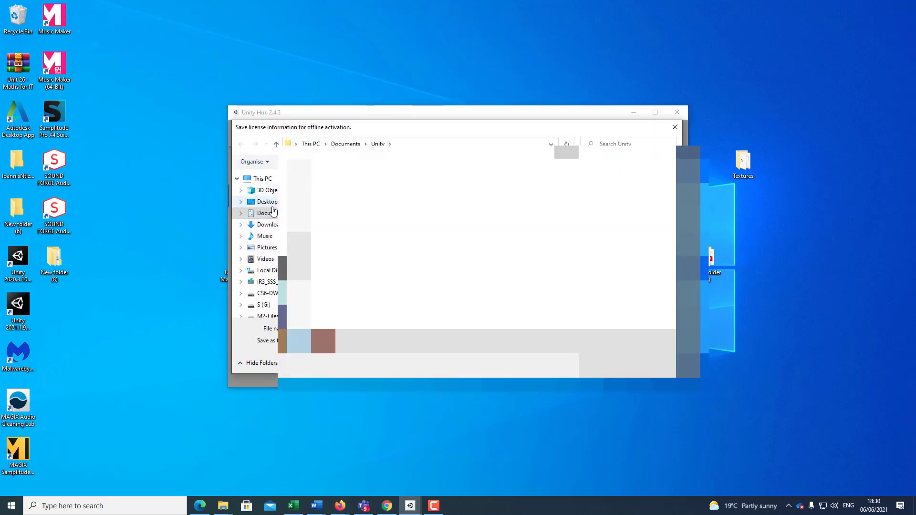
click(267, 202)
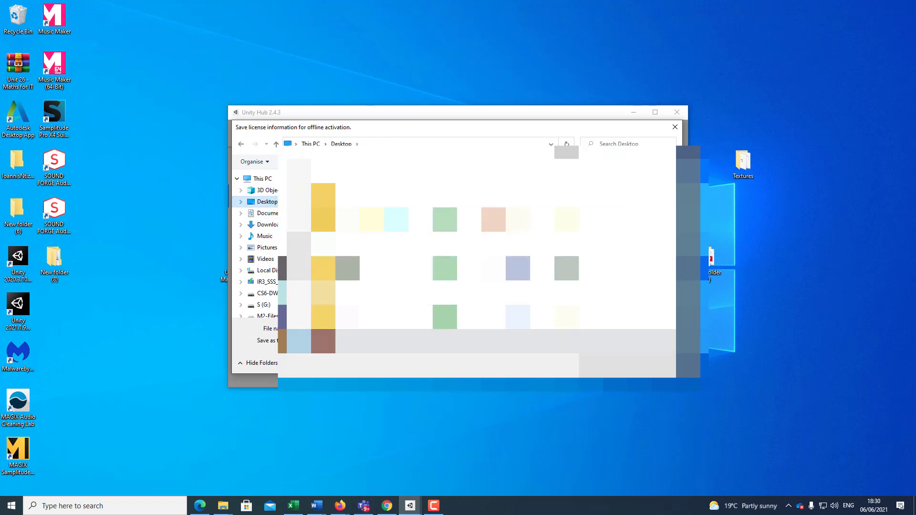
click(298, 161)
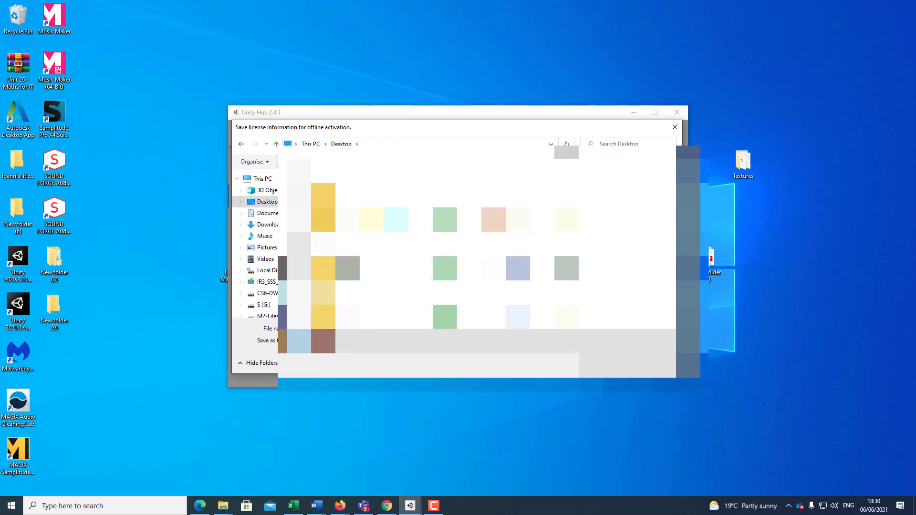
key(Return)
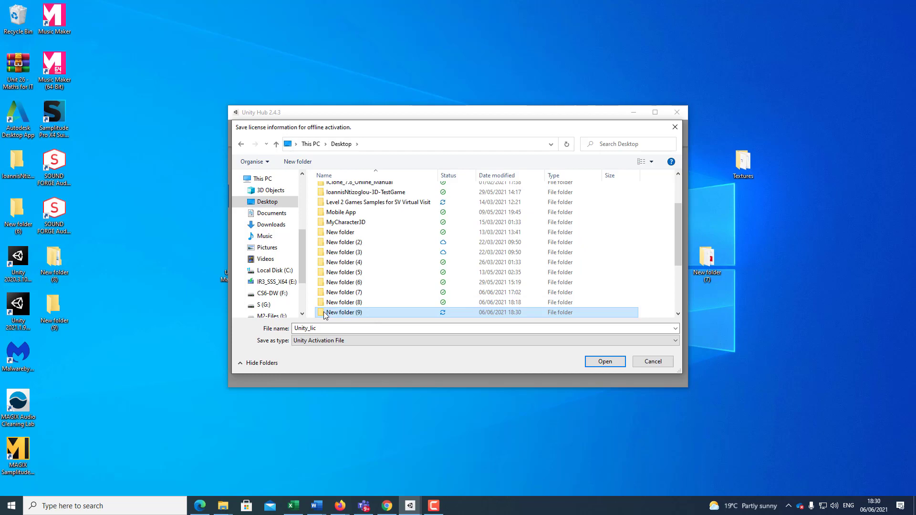
double_click(325, 314)
click(591, 362)
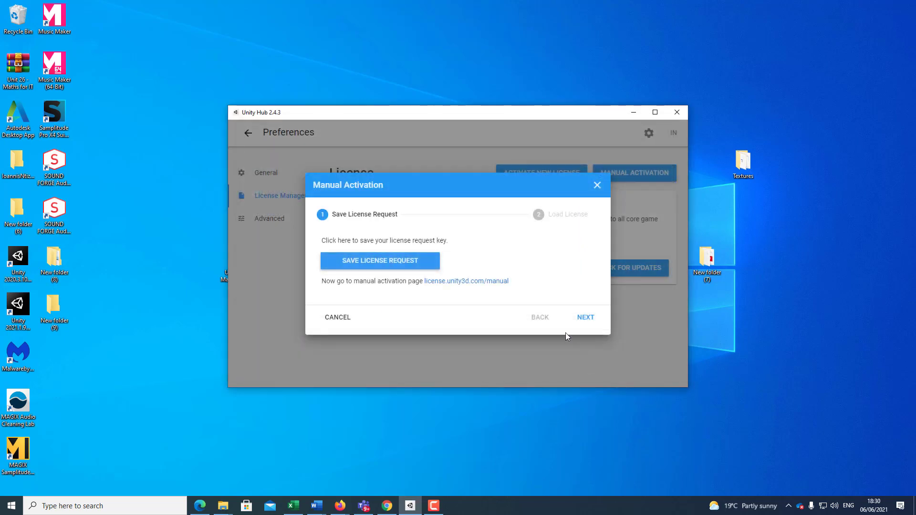
- Load Unity_lic.alf for manual activation and dismiss the invalid licence file error
click(586, 319)
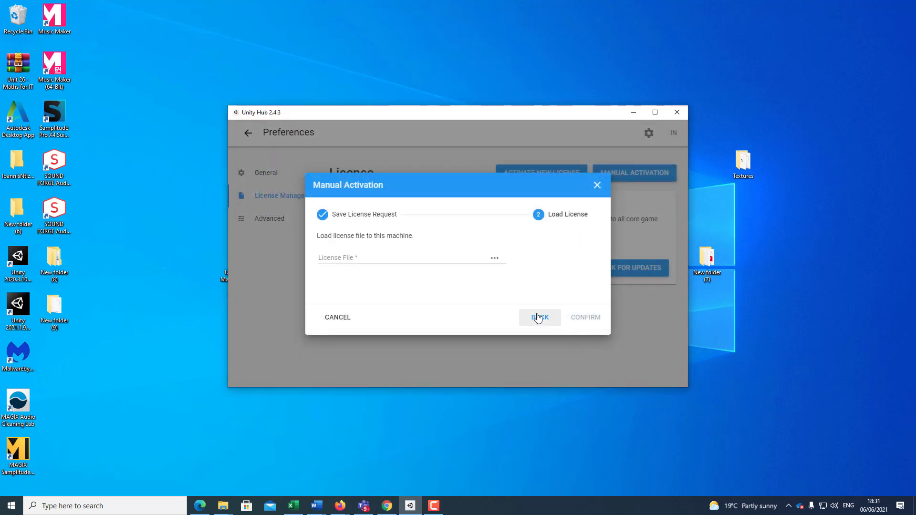
click(494, 260)
click(339, 189)
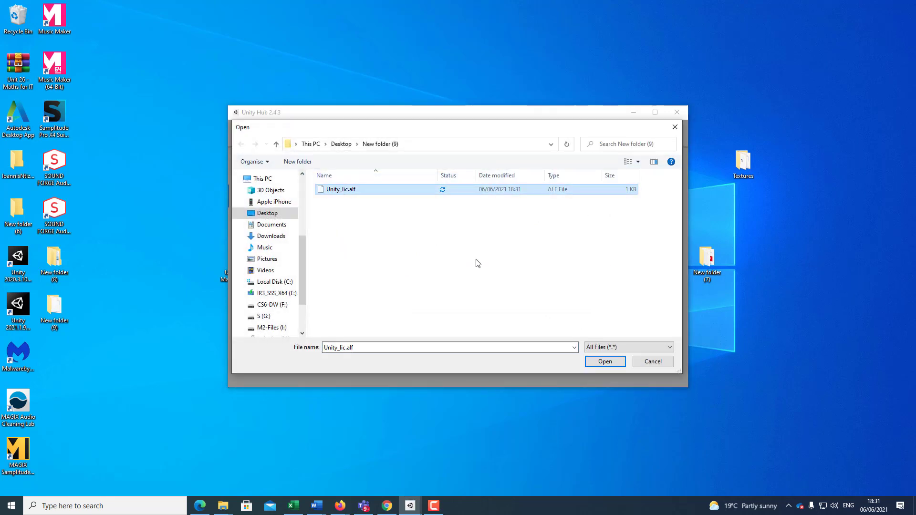
click(605, 362)
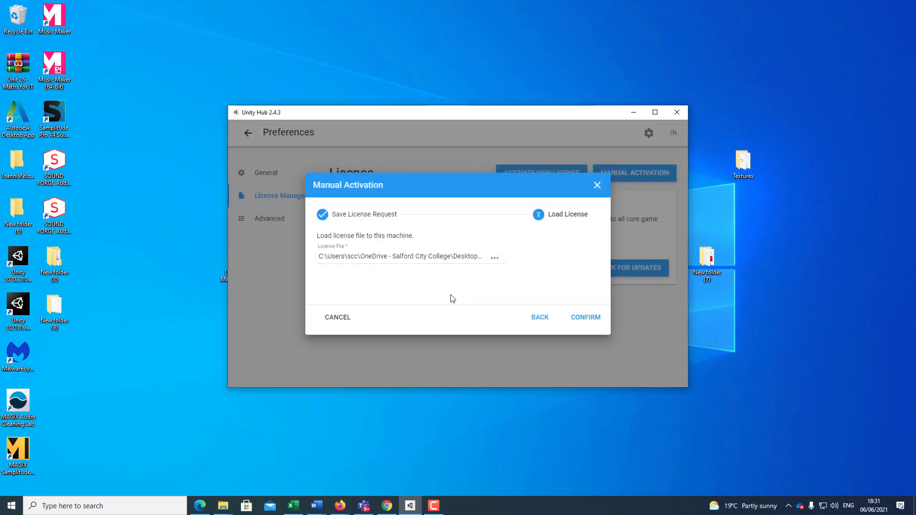
click(586, 319)
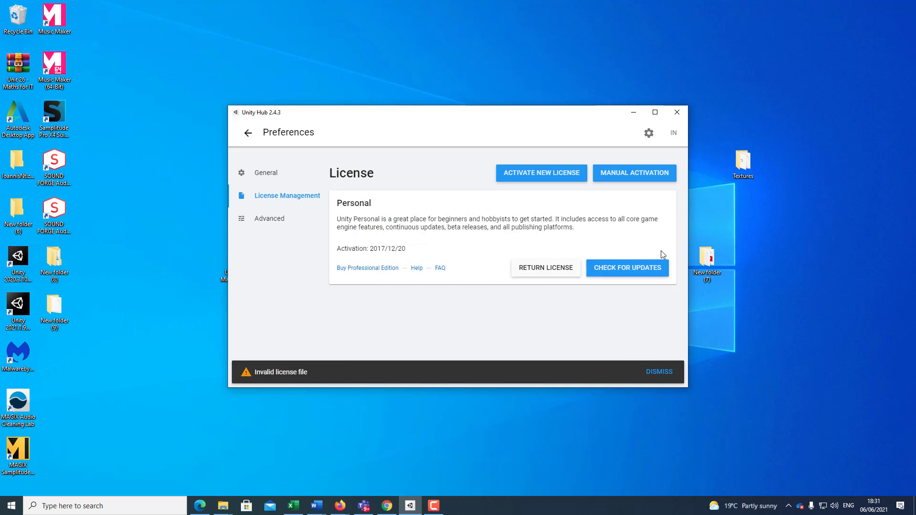
click(648, 370)
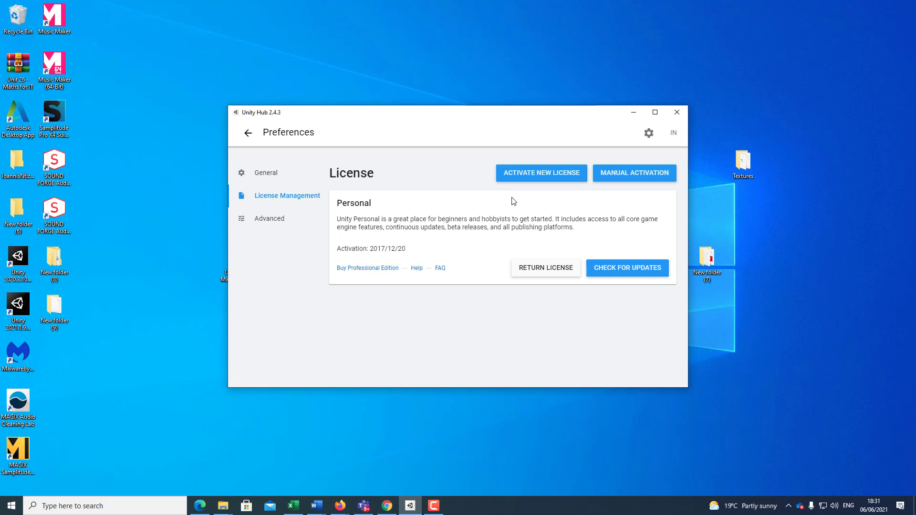
- Close Unity Hub and relaunch it by searching 'uni' in the Start menu
click(677, 112)
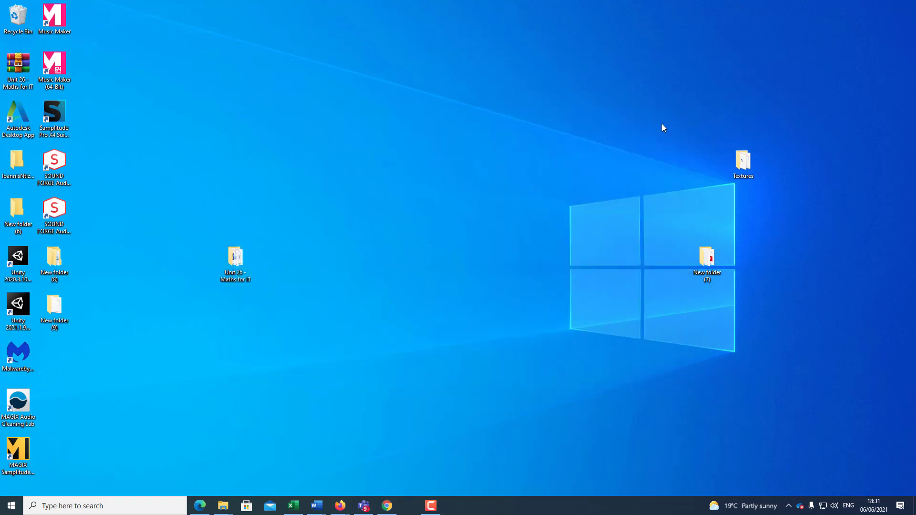
click(6, 509)
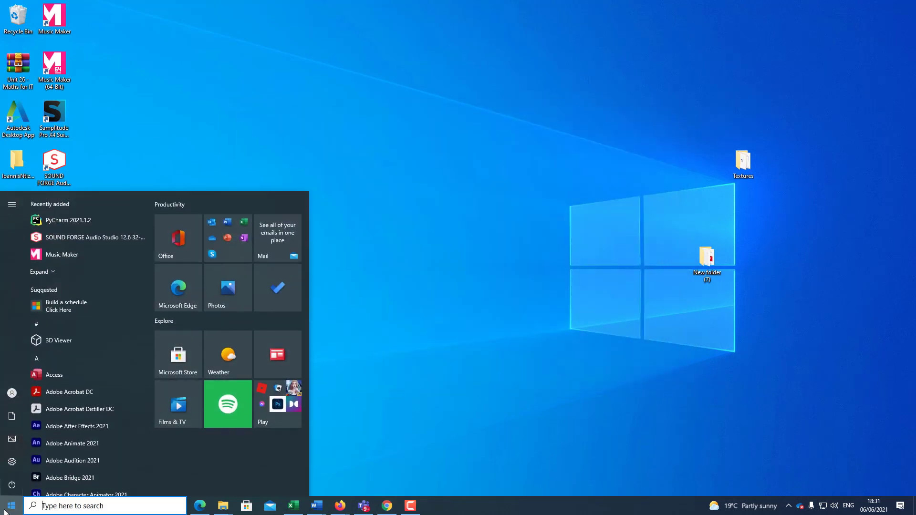
text(uni)
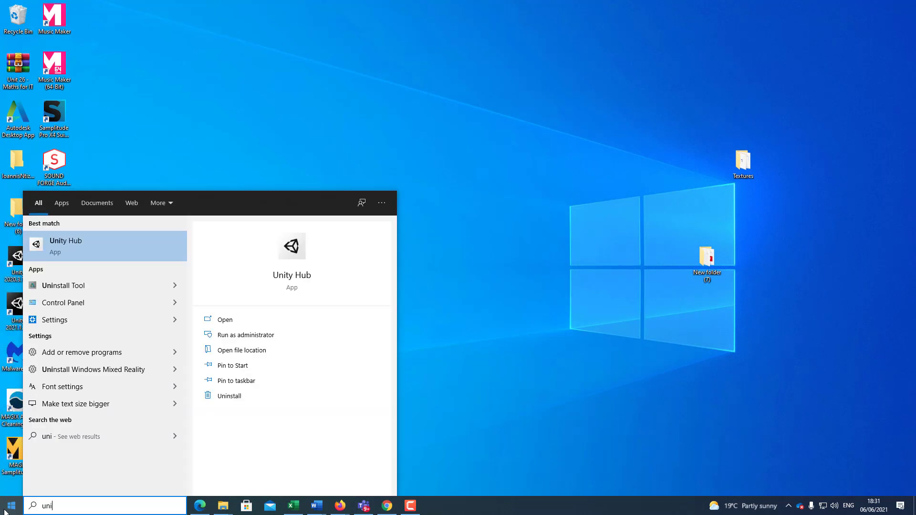
click(73, 243)
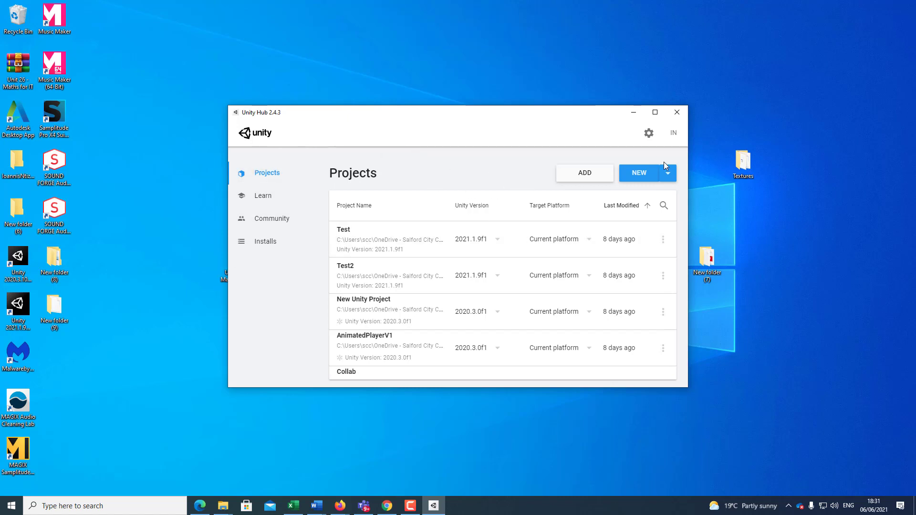
click(674, 135)
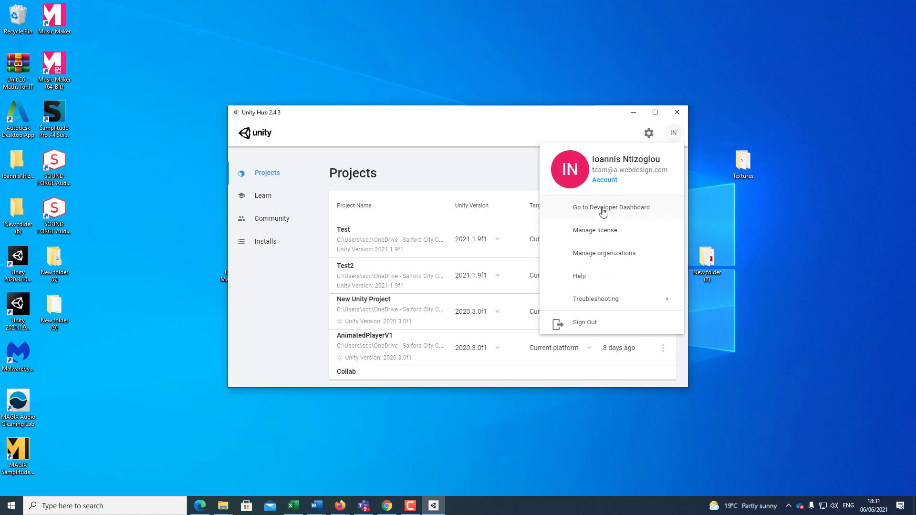
click(598, 239)
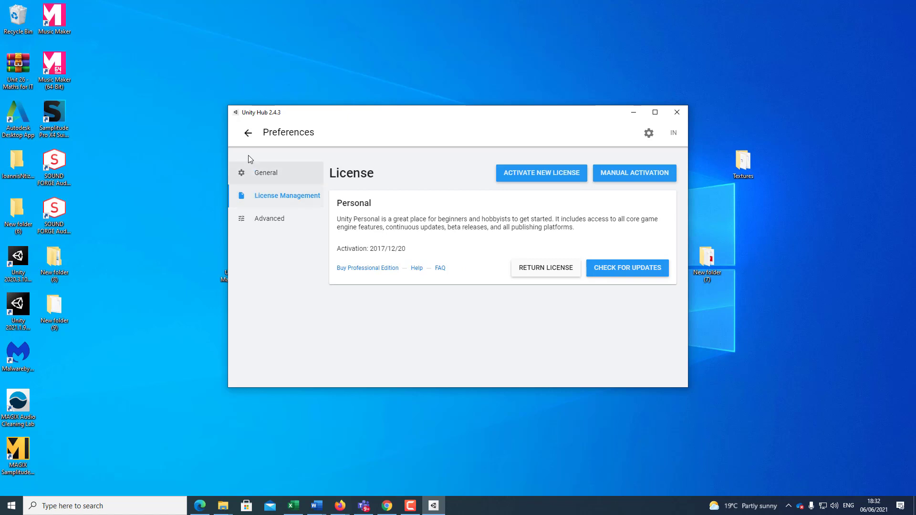
click(247, 135)
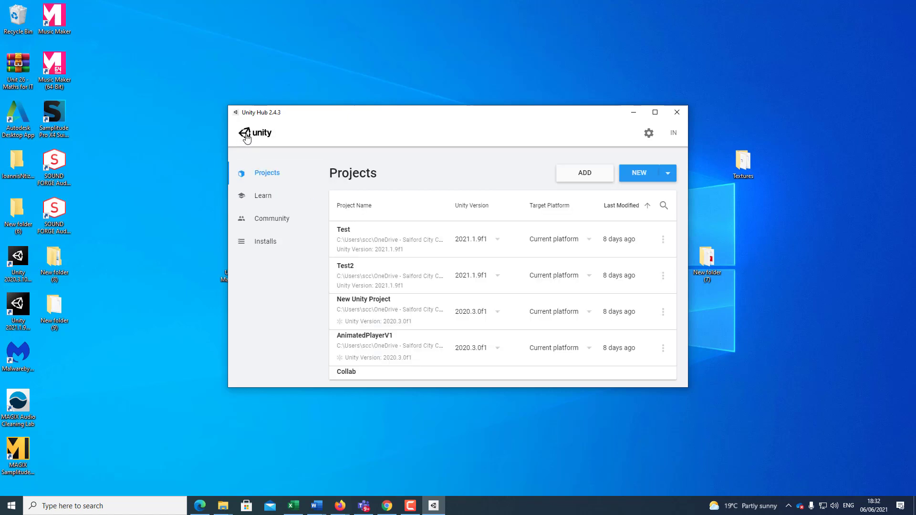
- Show the installed editors list and open Add Unity Version, with 2020.3.11f1 (LTS) recommended
click(260, 243)
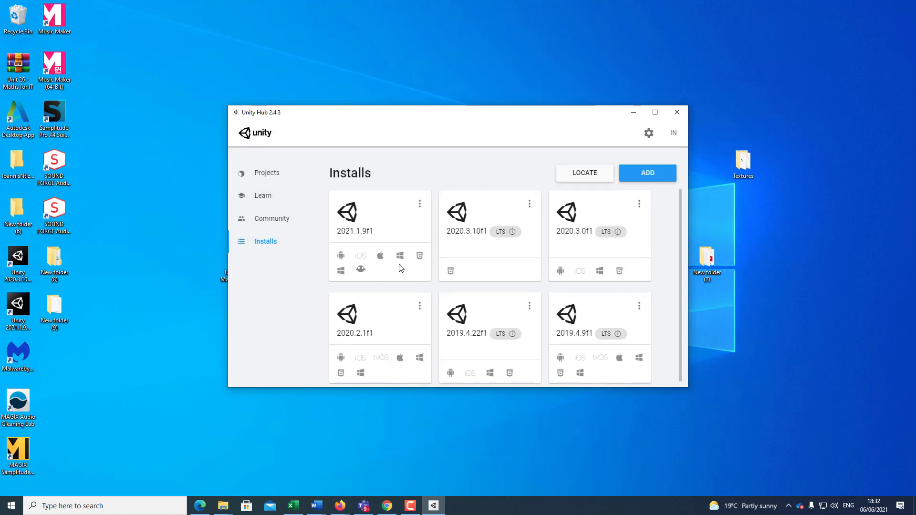
scroll(399, 268, down, 1)
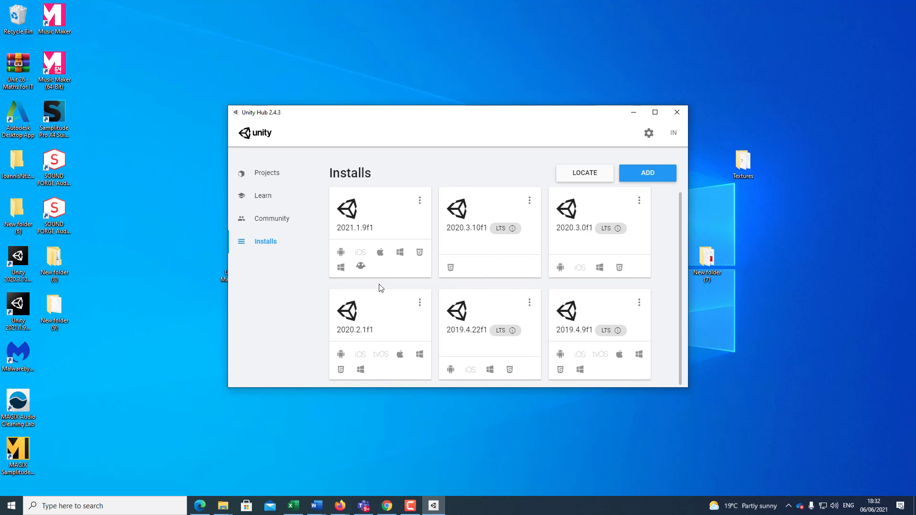
scroll(380, 288, up, 1)
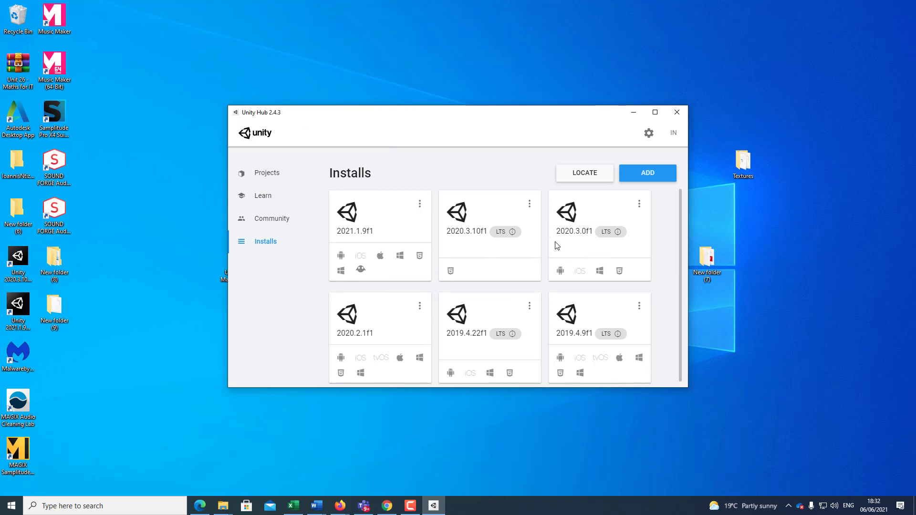
click(651, 178)
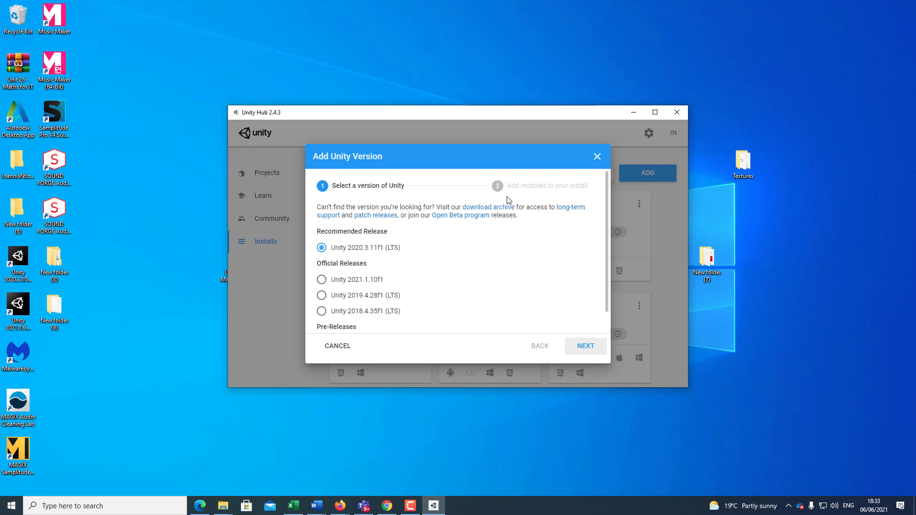
- Reopen Add Unity Version, keep 2020.3.11f1 and review its default modules list
click(596, 156)
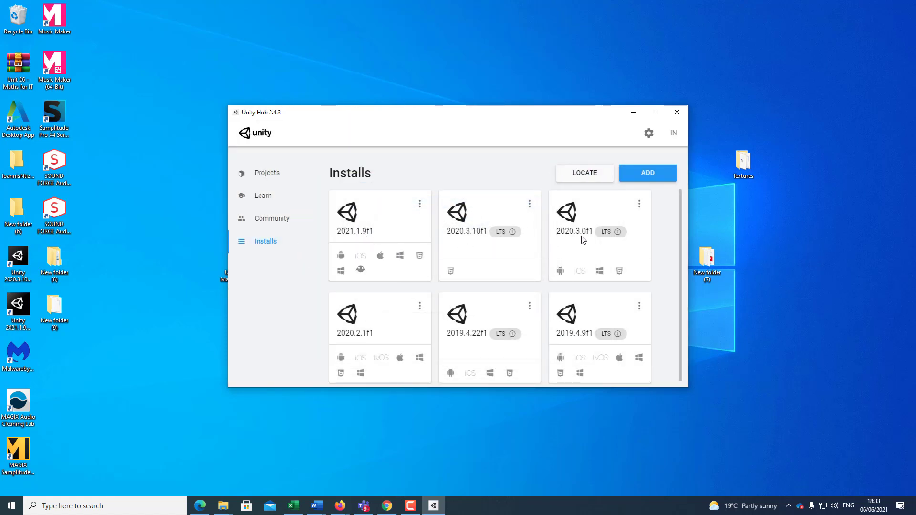
click(649, 174)
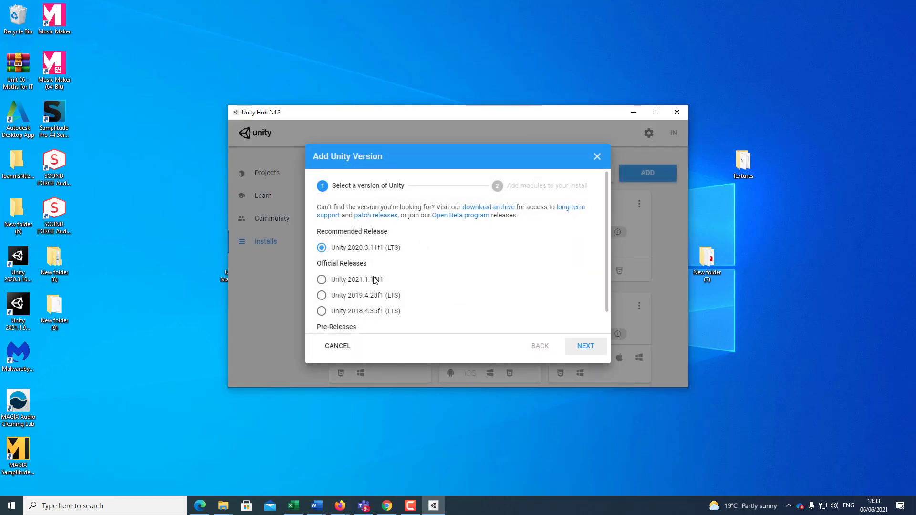
click(590, 347)
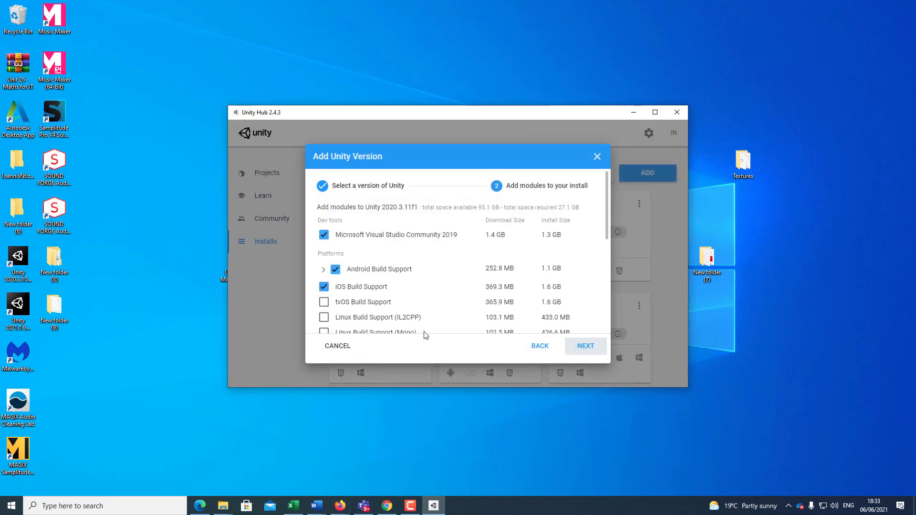
scroll(351, 240, down, 2)
scroll(380, 242, up, 1)
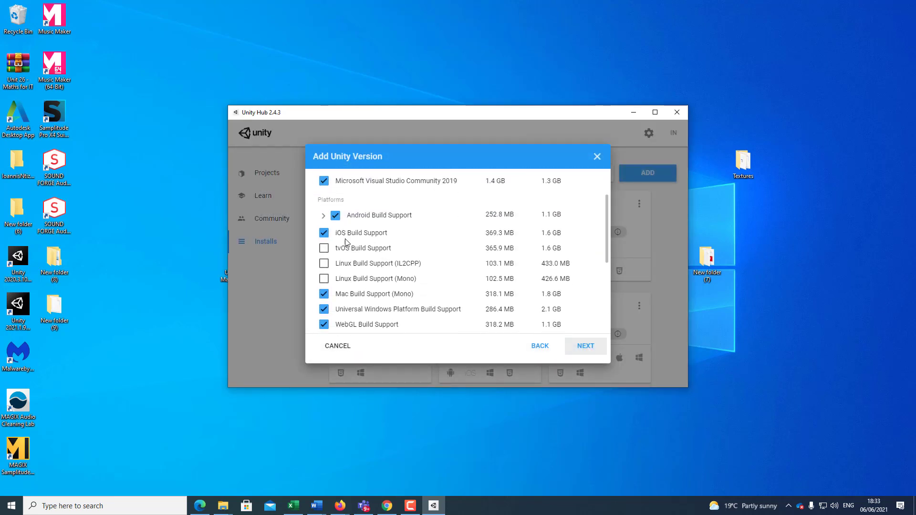
scroll(351, 253, down, 2)
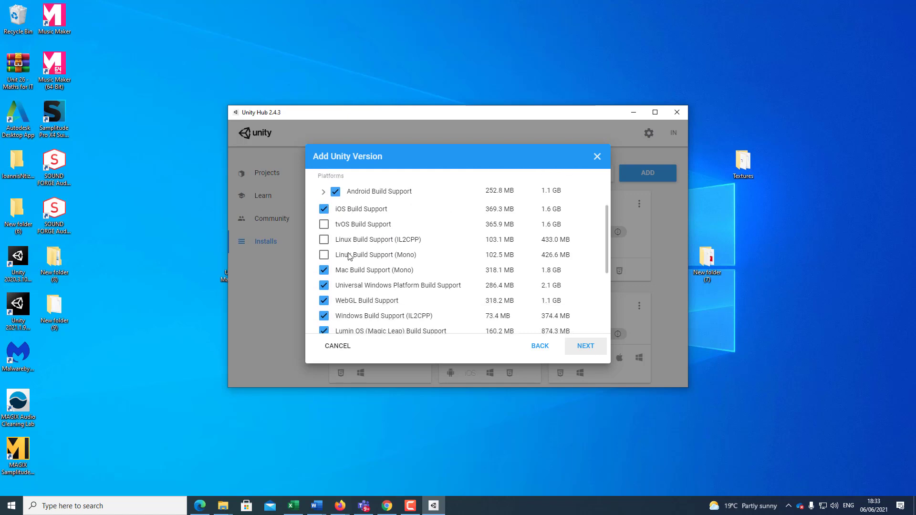
scroll(351, 262, up, 1)
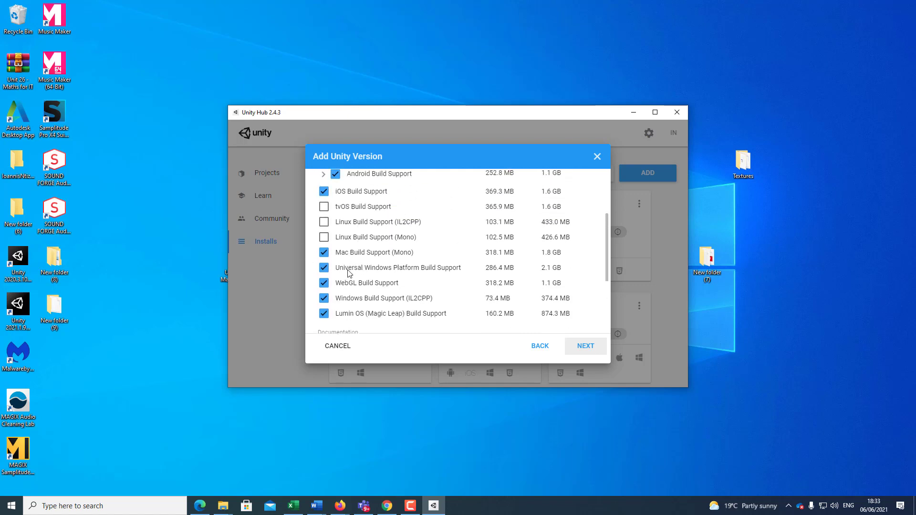
scroll(353, 258, down, 1)
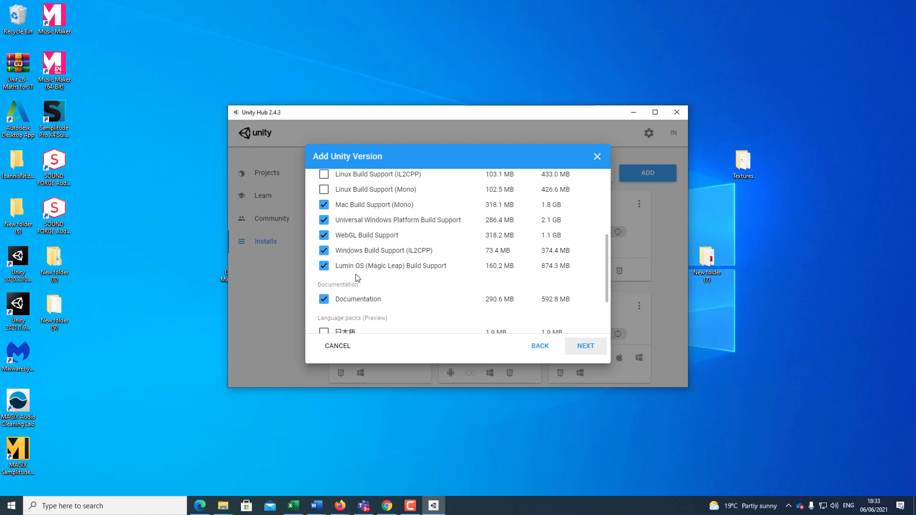
scroll(356, 277, down, 1)
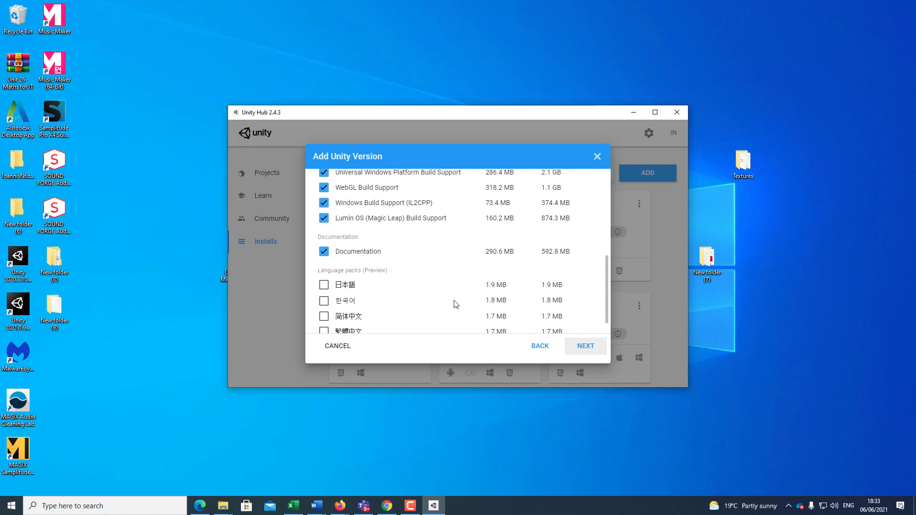
- Agree to the Visual Studio 2019 and Android SDK/NDK terms to start installing 2020.3.11f1
click(584, 347)
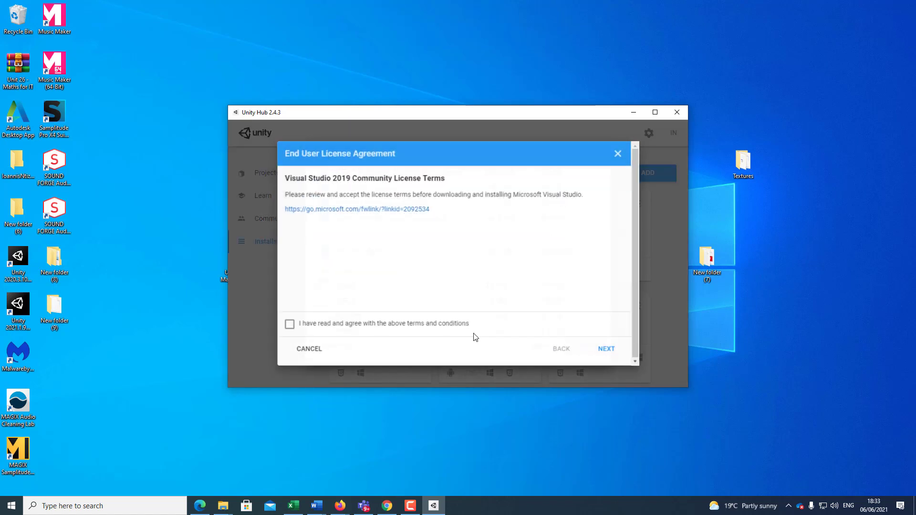
click(287, 325)
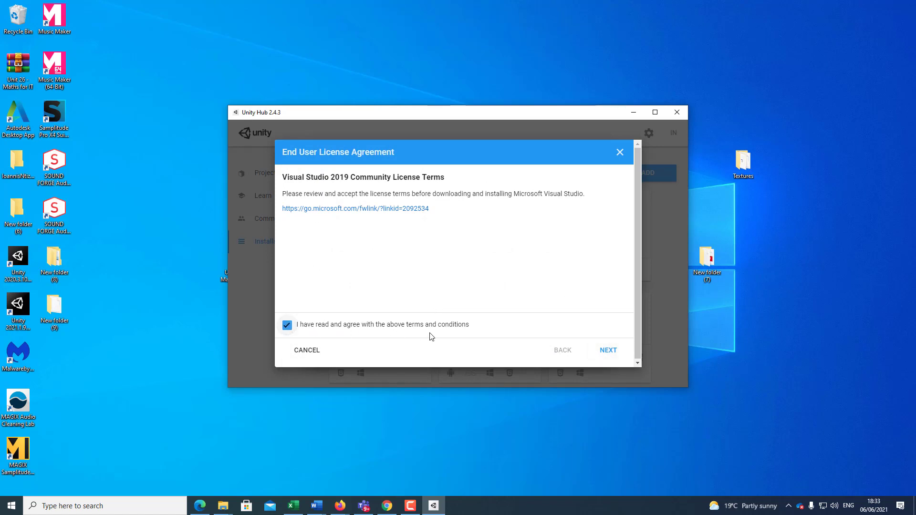
click(605, 350)
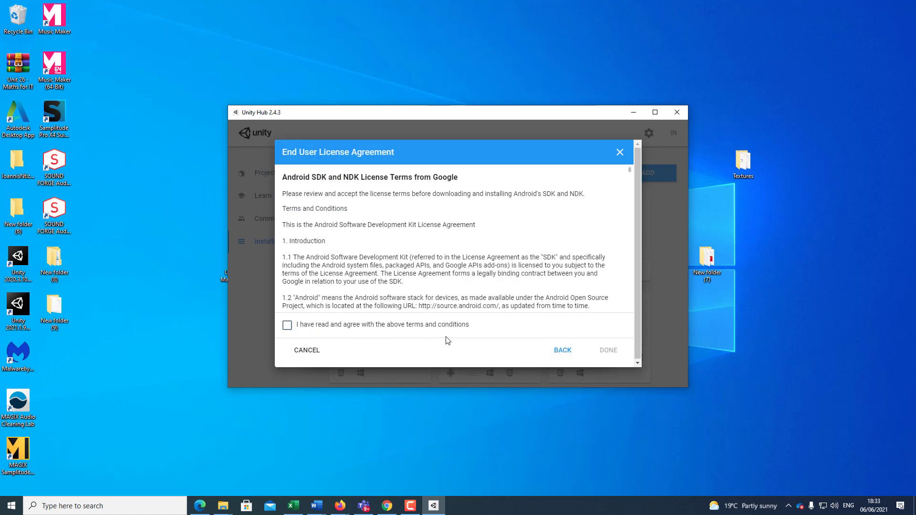
click(287, 325)
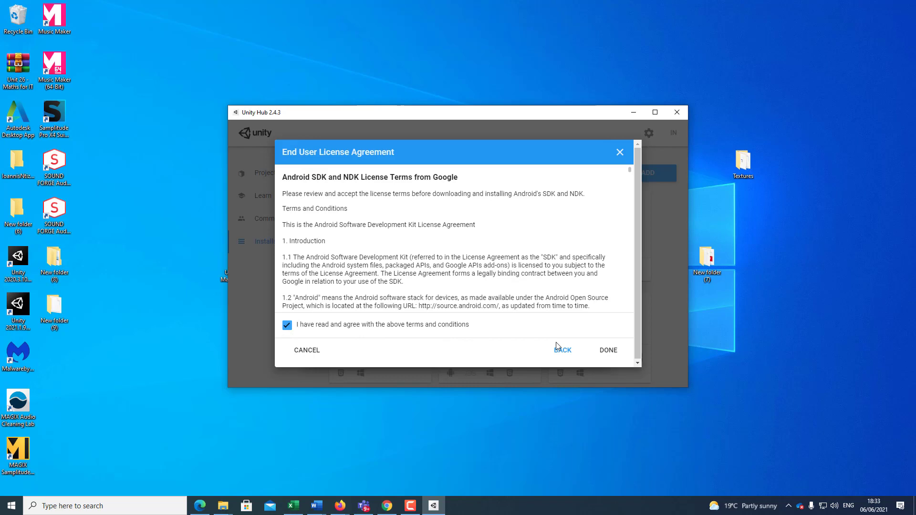
click(608, 350)
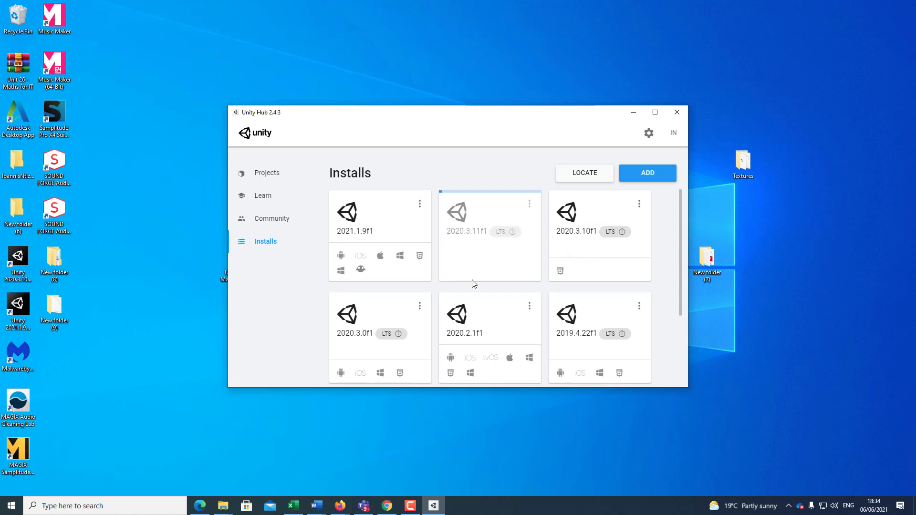
- Reopen Add Unity Version and follow its 'download archive' link into the browser
click(663, 173)
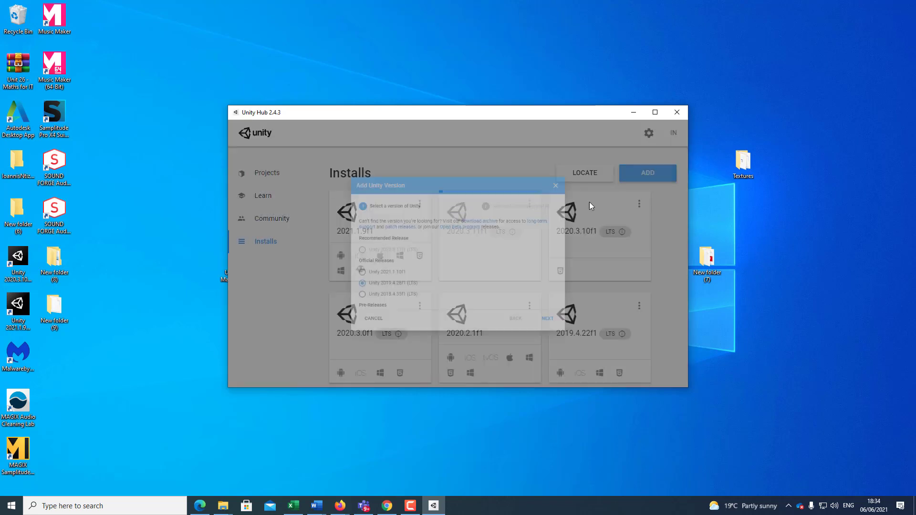
scroll(328, 325, down, 1)
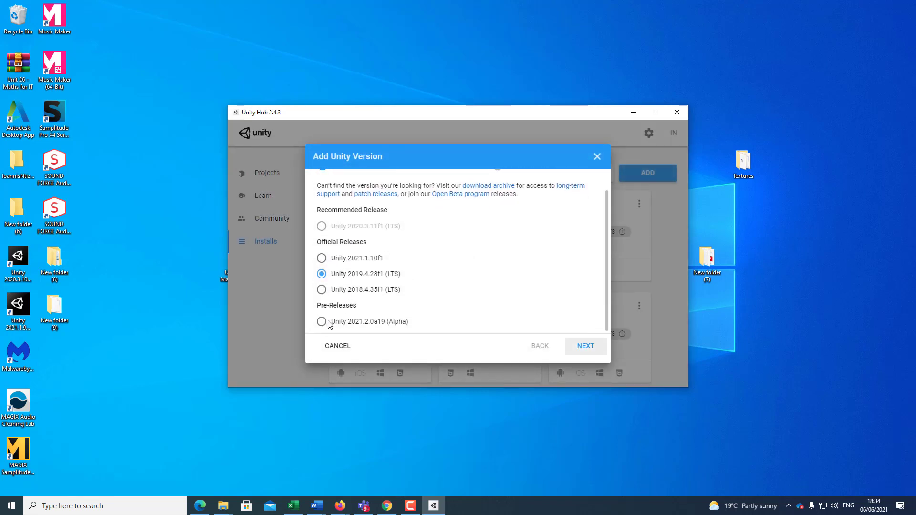
scroll(333, 280, up, 1)
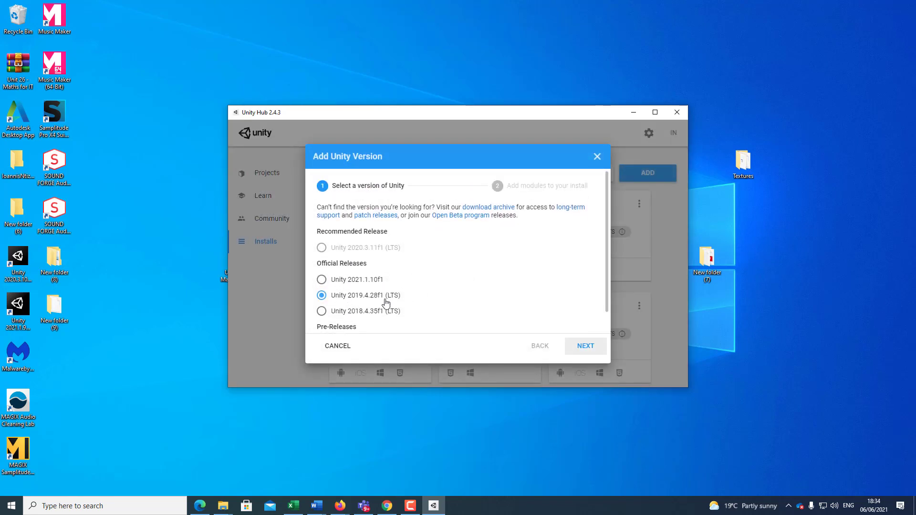
scroll(348, 312, down, 1)
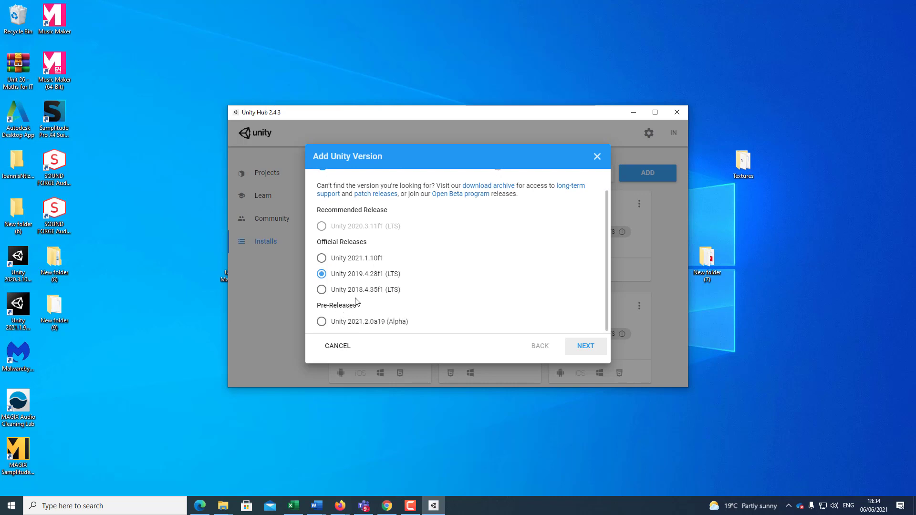
scroll(340, 298, up, 1)
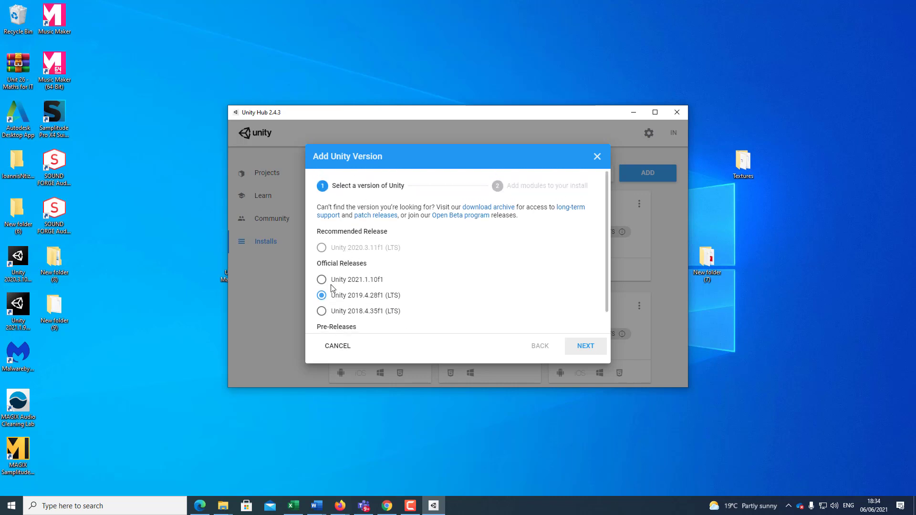
click(491, 210)
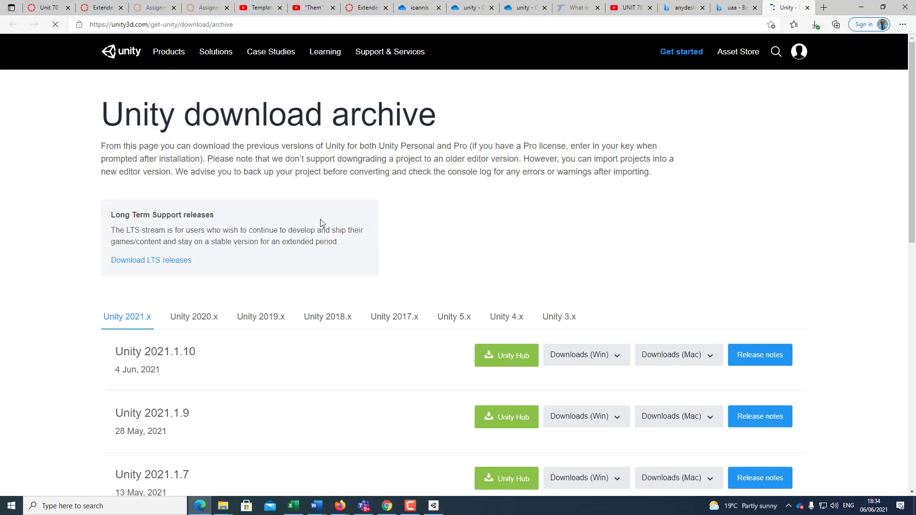
- Browse the archive's release tabs from 2020.x to 3.x, settling on the Unity 2017.x list
click(196, 321)
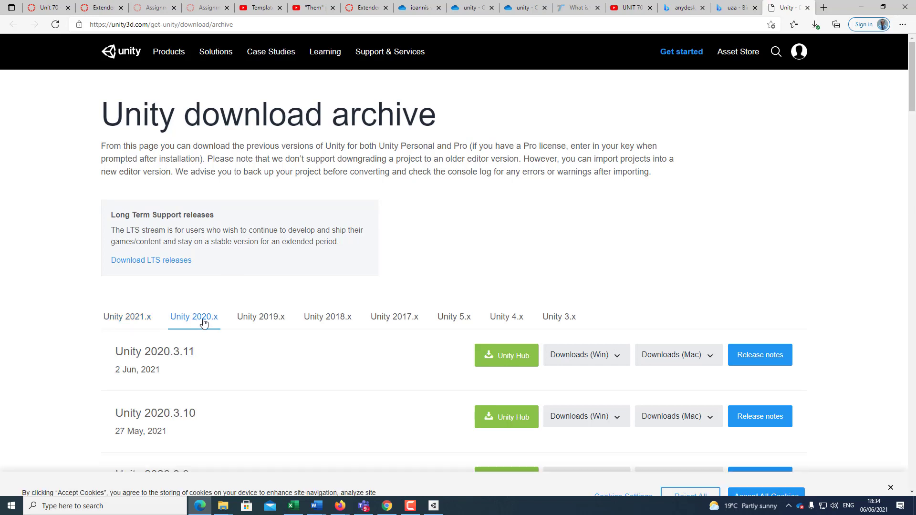
click(267, 320)
click(334, 323)
click(395, 322)
click(454, 322)
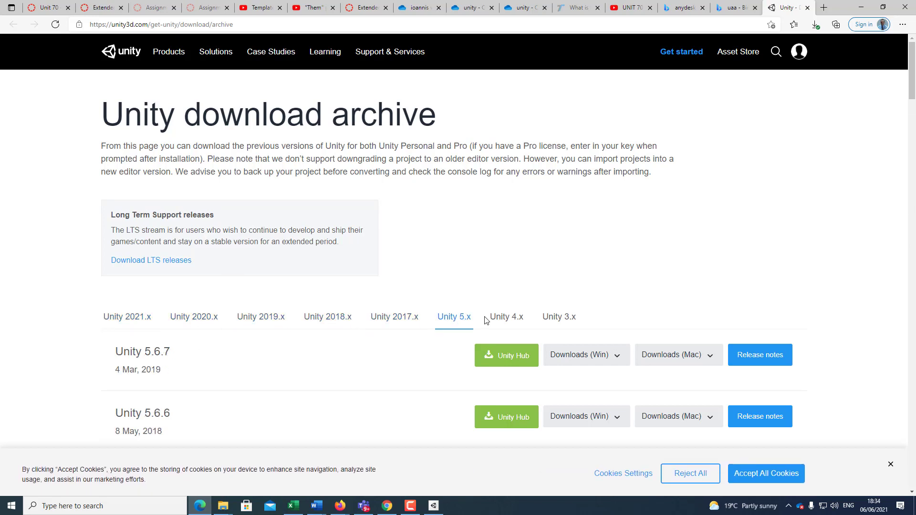
click(507, 320)
click(553, 319)
click(396, 320)
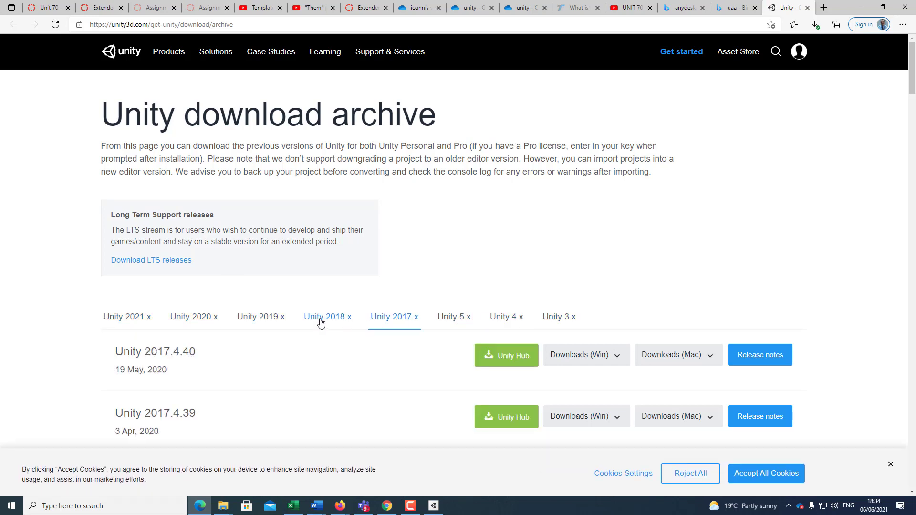
click(319, 321)
click(389, 321)
- Send Unity 2017.4.31 to Unity Hub and allow Edge to open the Hub
scroll(382, 275, down, 3)
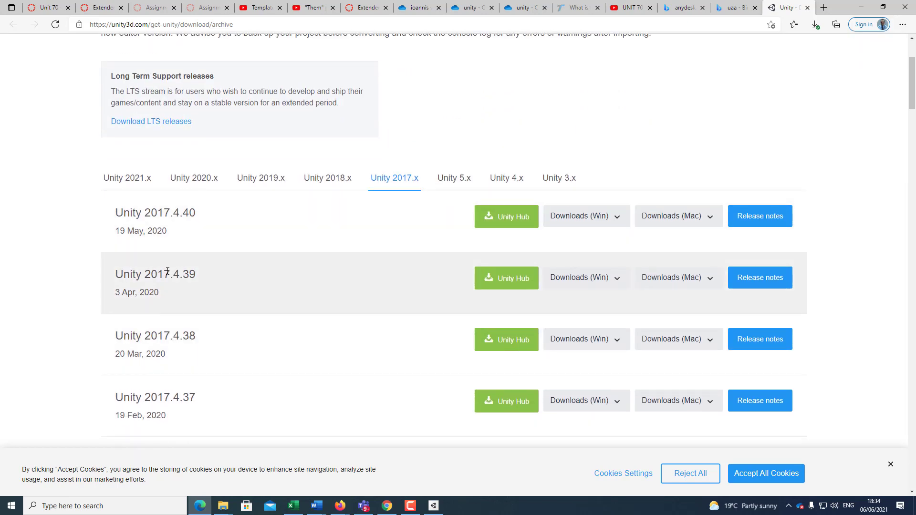
scroll(239, 327, down, 1)
scroll(239, 328, down, 15)
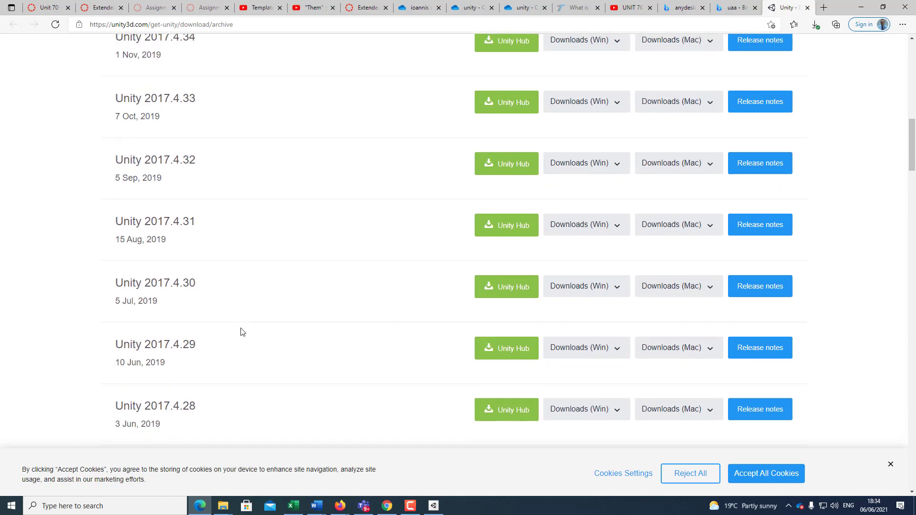
scroll(240, 332, up, 6)
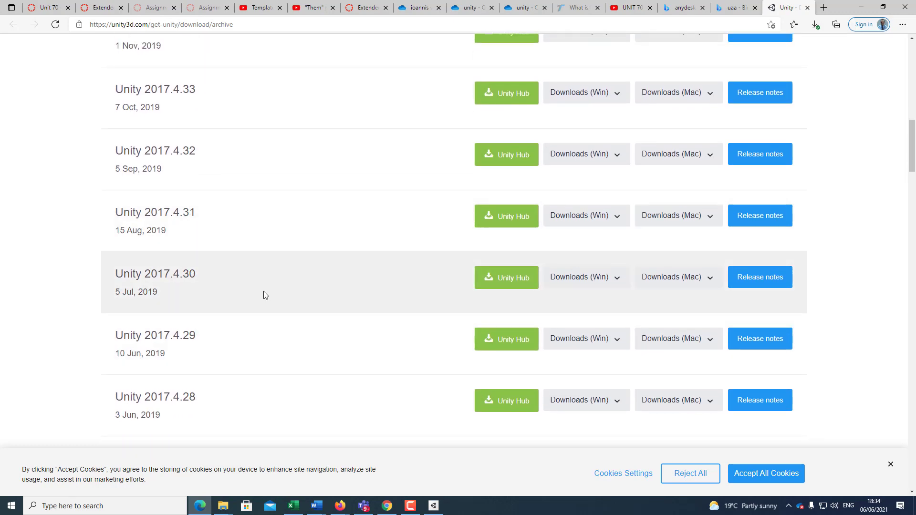
scroll(143, 248, up, 5)
scroll(215, 267, down, 4)
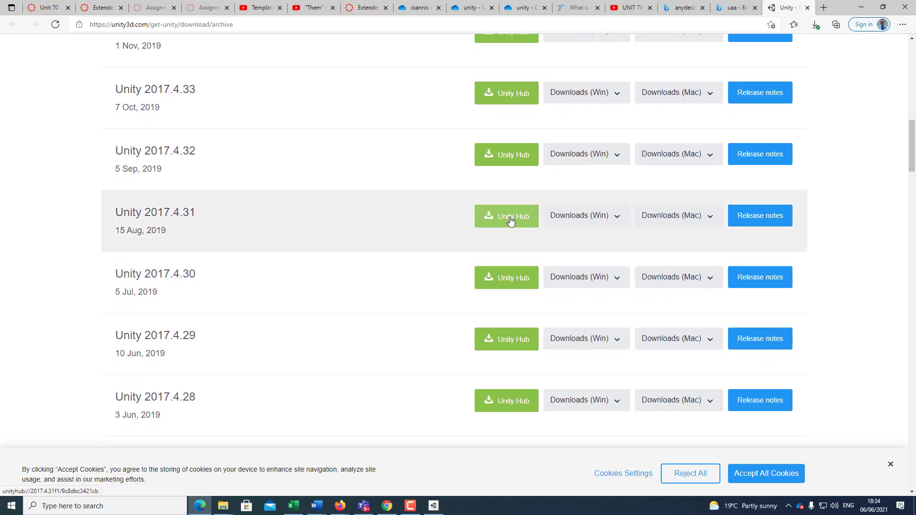
click(511, 223)
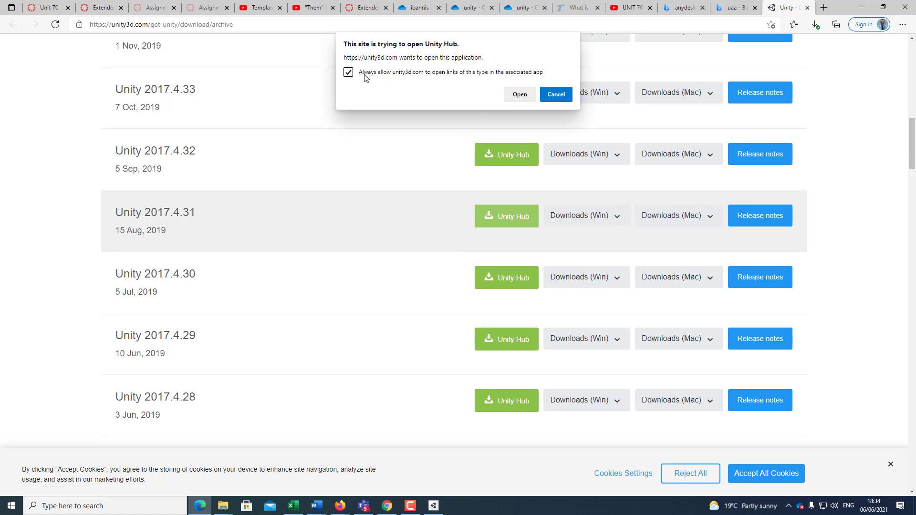
click(528, 94)
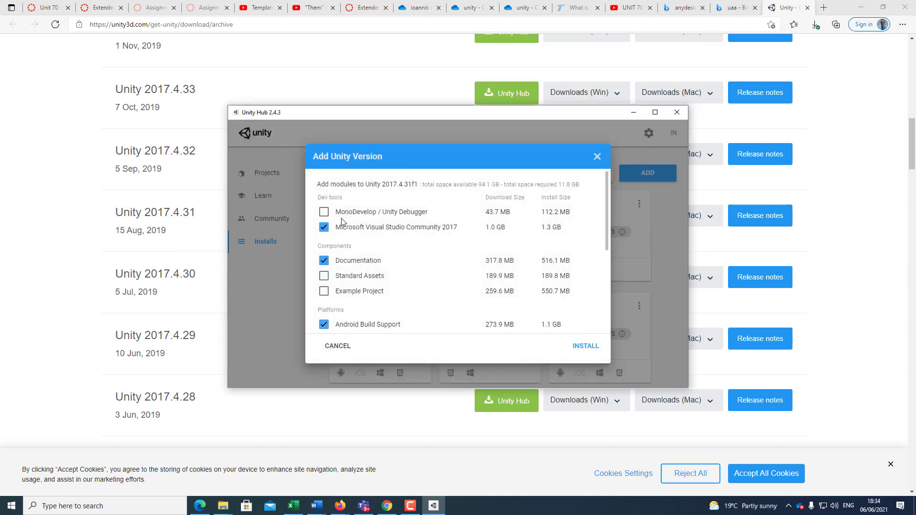
- Install Unity 2017.4.31f1 with Visual Studio 2017, Documentation, Android, iOS and WebGL modules
scroll(335, 269, down, 4)
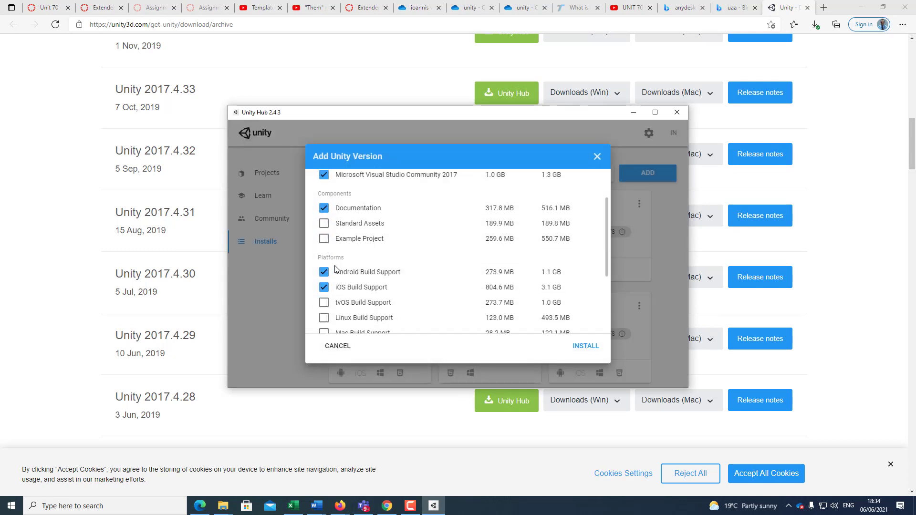
scroll(335, 270, up, 3)
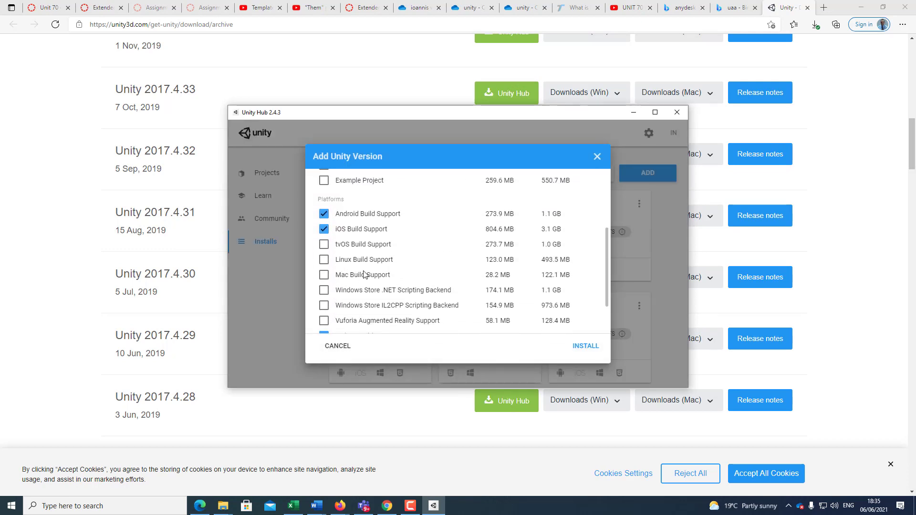
scroll(335, 270, down, 3)
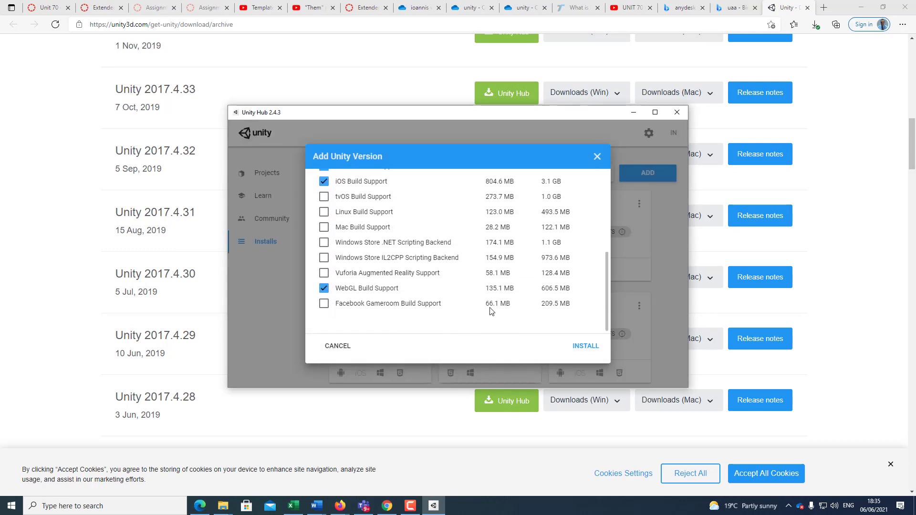
click(587, 347)
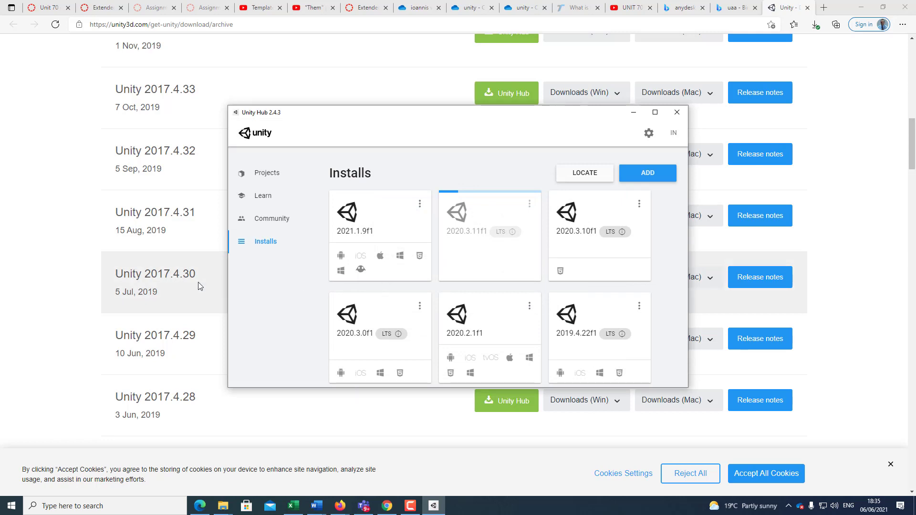
- Check the 2017.4.31f1 and 2020.3.11f1 installing entries, then go to the Projects page
scroll(496, 269, down, 3)
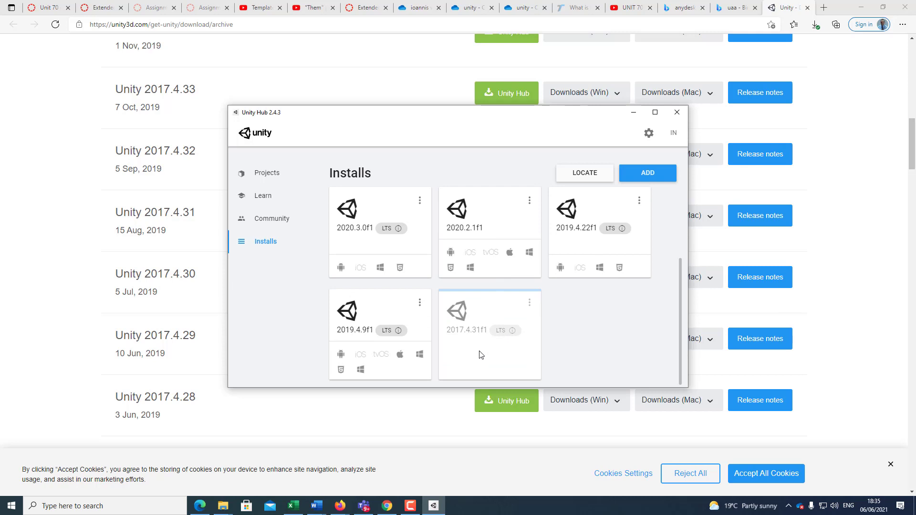
scroll(481, 354, up, 1)
scroll(481, 354, up, 2)
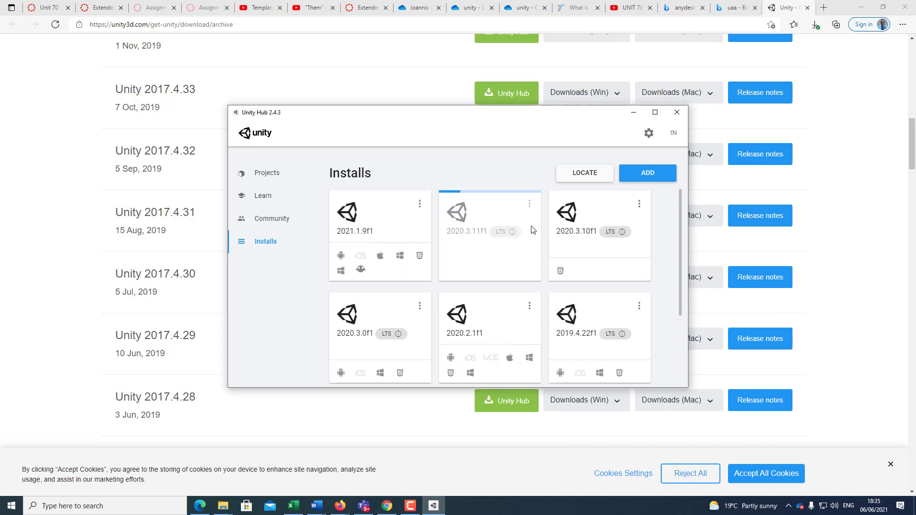
scroll(453, 298, down, 2)
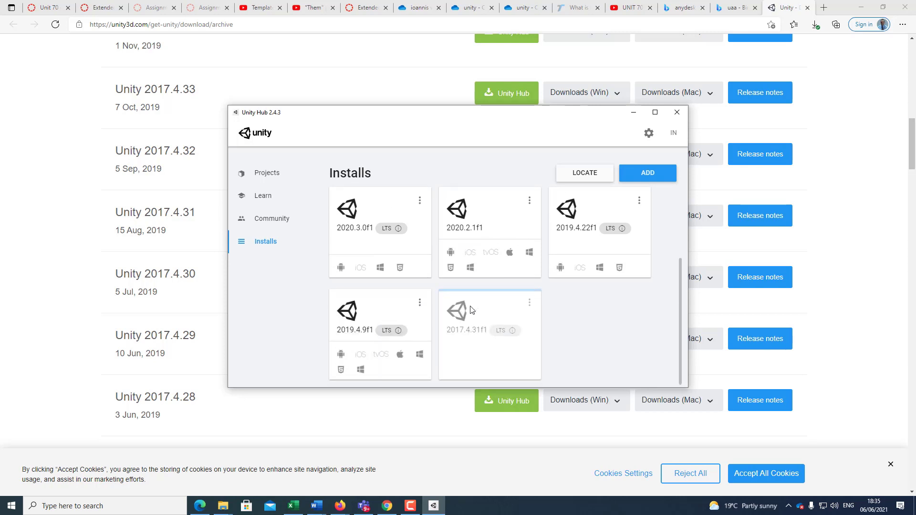
scroll(471, 310, up, 2)
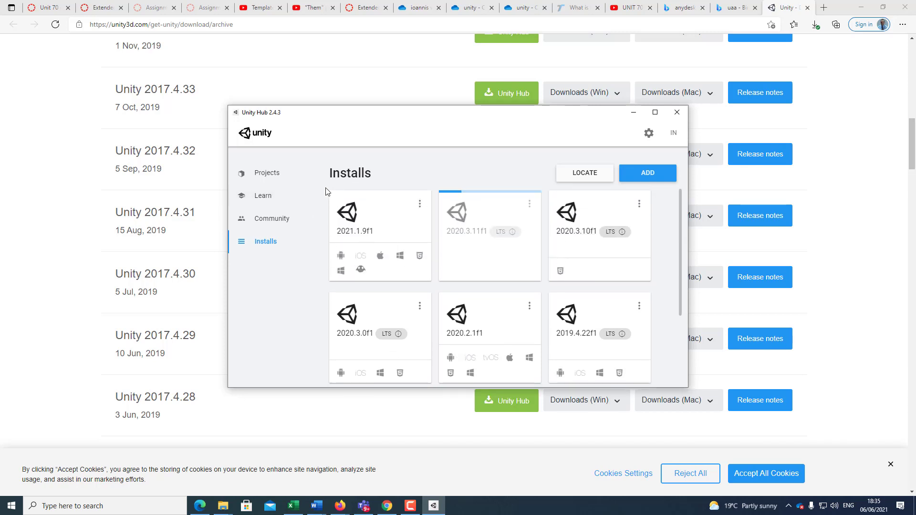
click(260, 178)
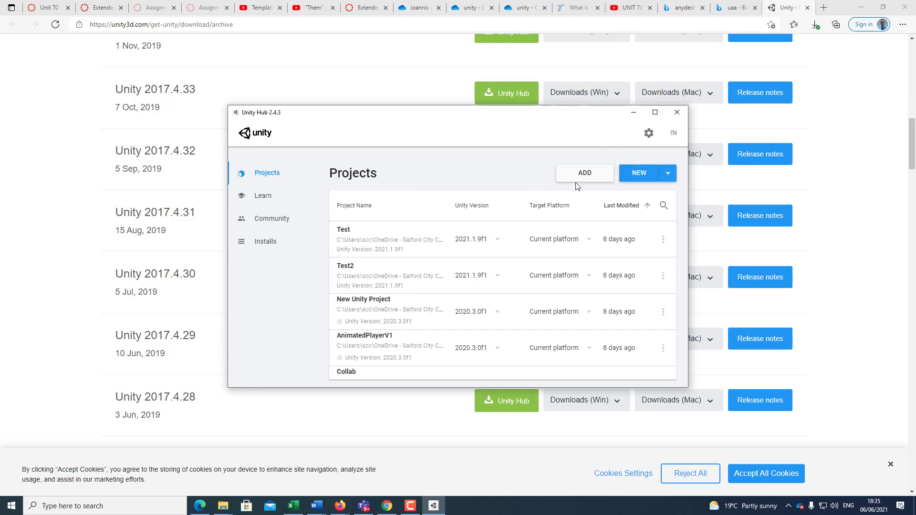
- Open the Create a new project dialog for Unity 2019.4.22f1 instead of the default 2021.1.9f1
click(645, 175)
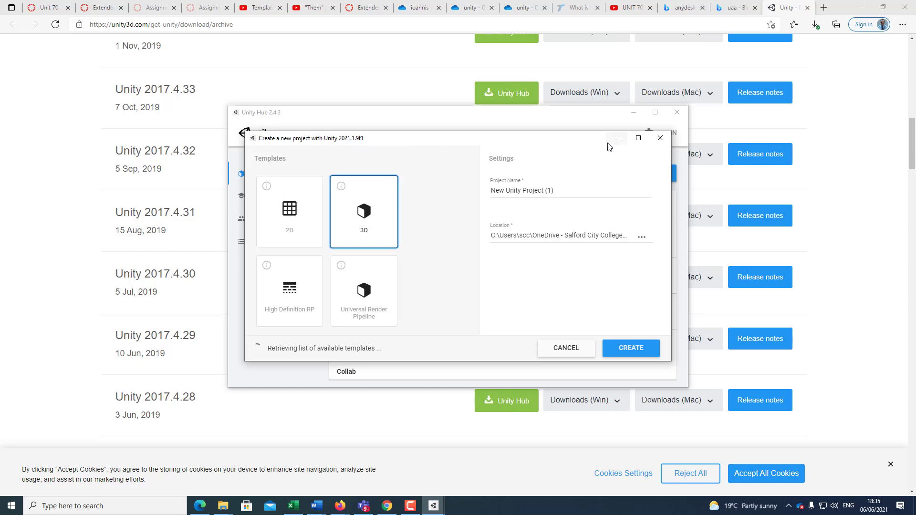
click(660, 138)
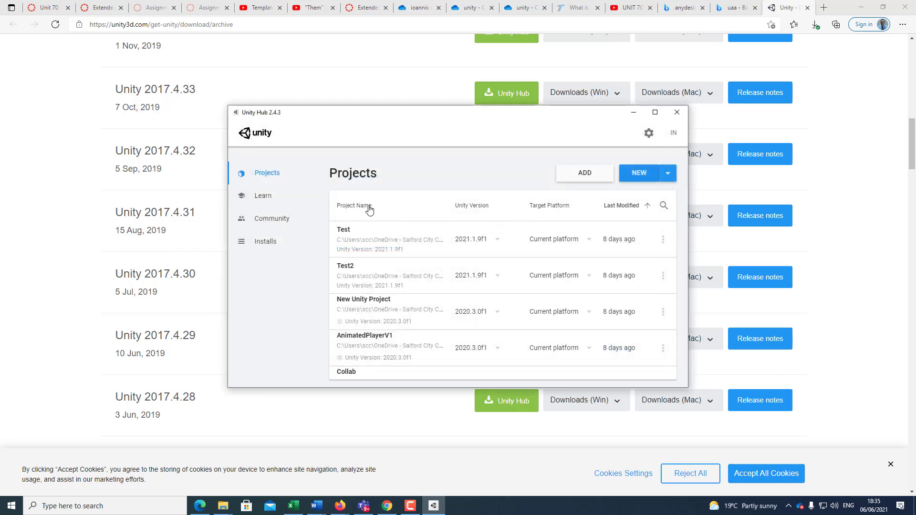
click(667, 175)
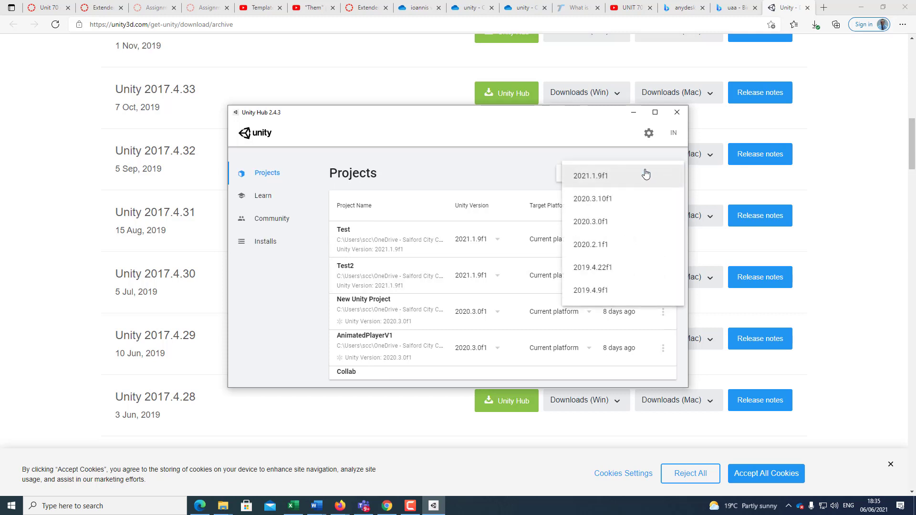
click(502, 171)
click(669, 176)
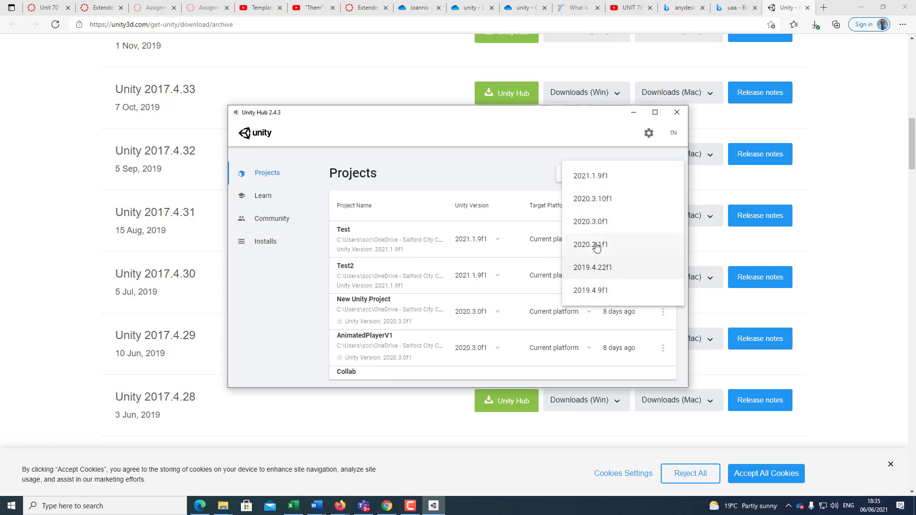
click(601, 270)
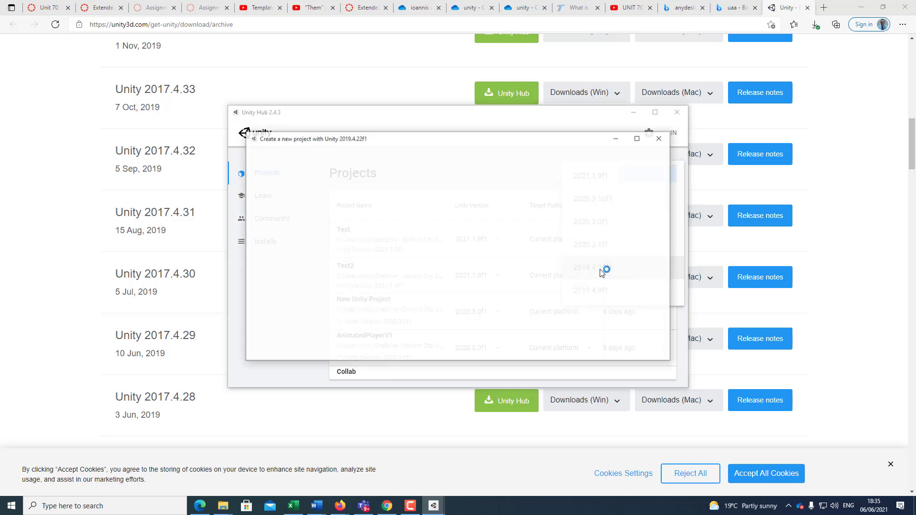